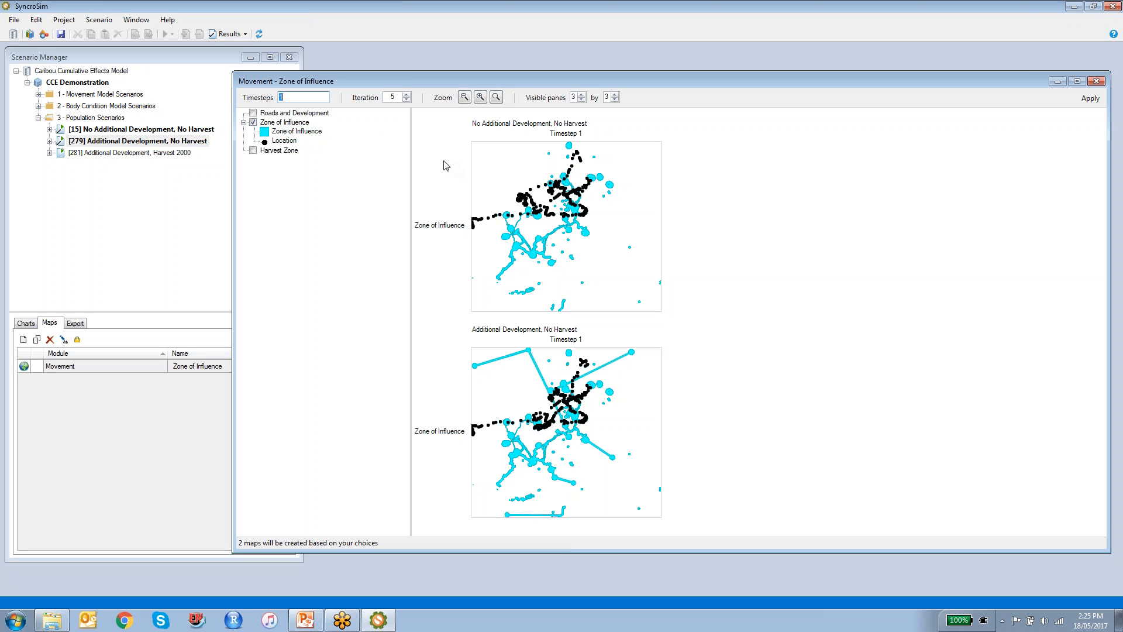
# - Compare the Zone of Influence maps of both scenarios for iterations 4, 3 and 2, and close the map window
pyautogui.click(407, 100)
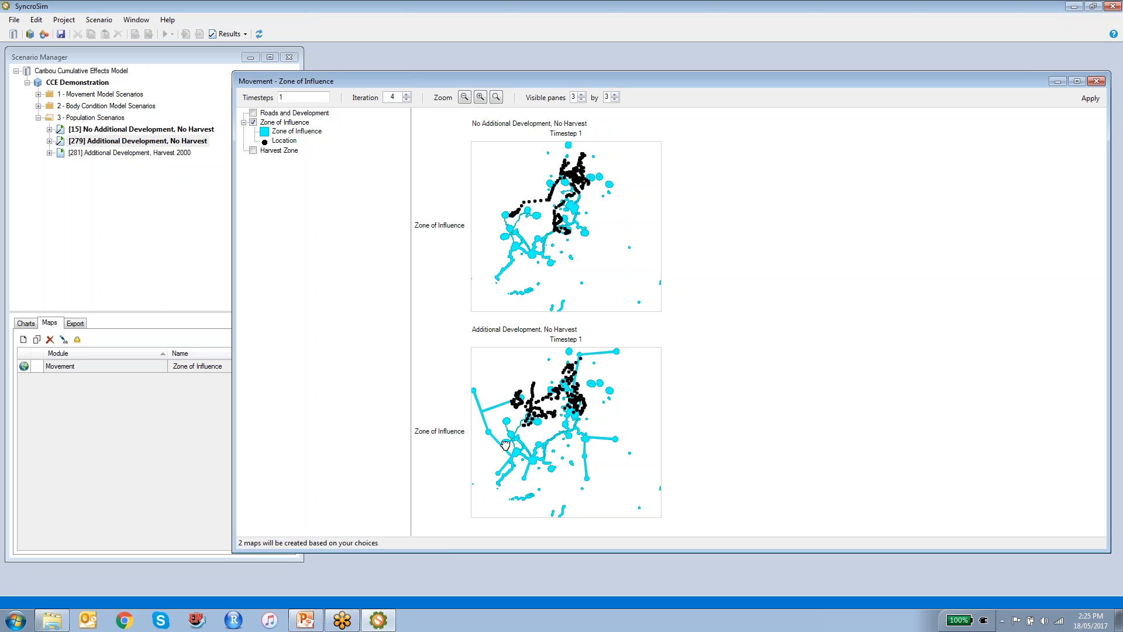
pyautogui.click(407, 100)
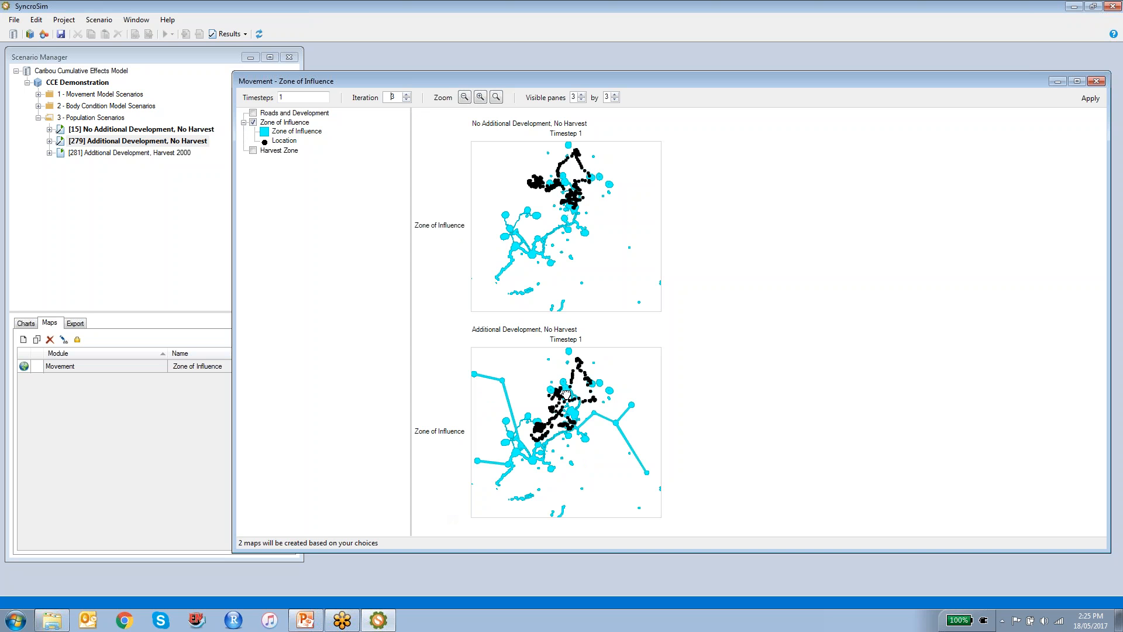
pyautogui.click(406, 101)
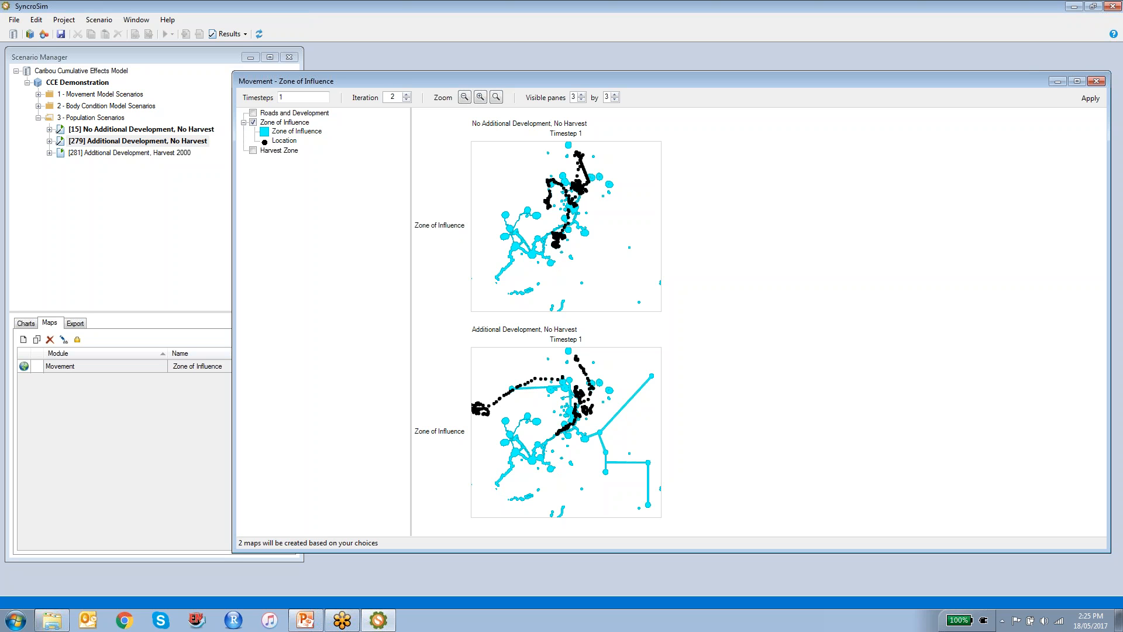
pyautogui.click(1096, 82)
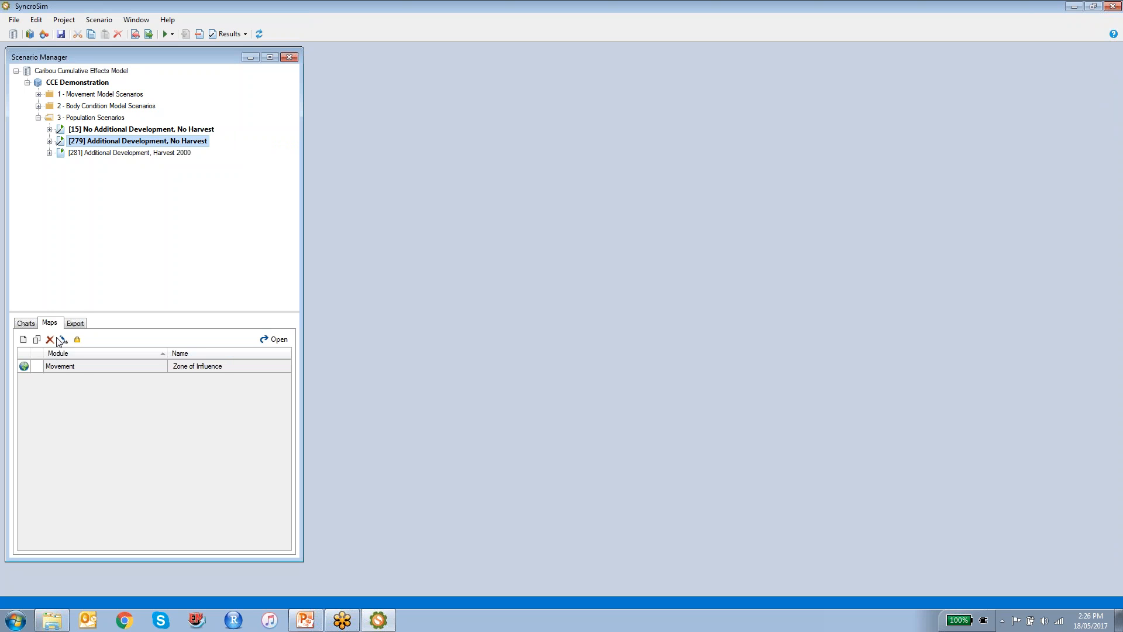
# - Open the Population Size chart for the two scenarios and move its window clear of the scenario list
pyautogui.click(26, 323)
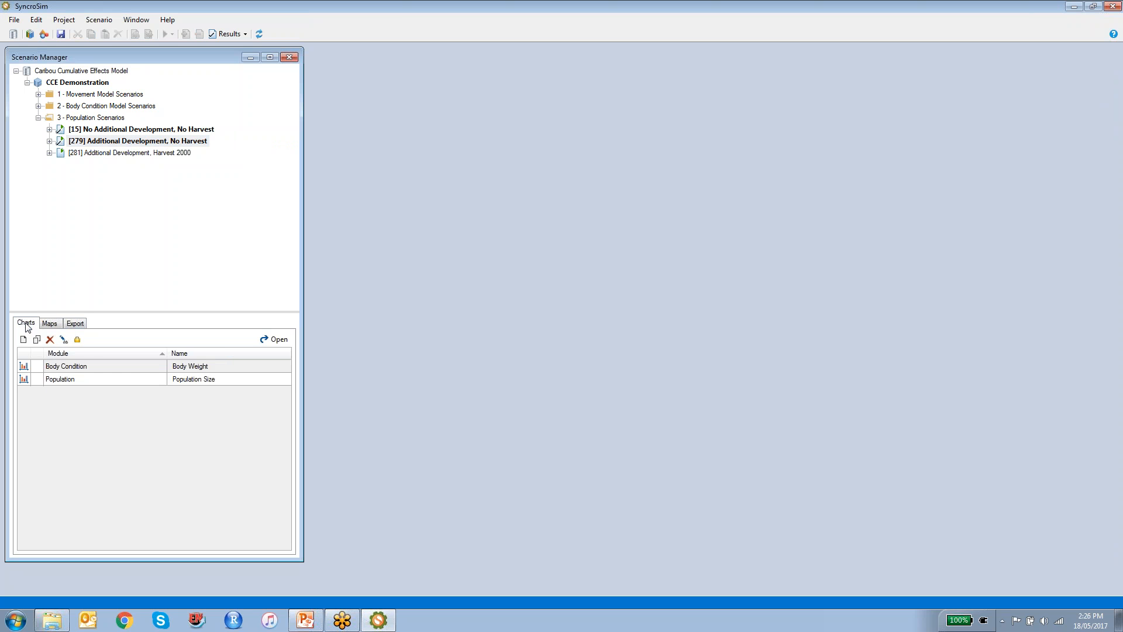
pyautogui.click(59, 379)
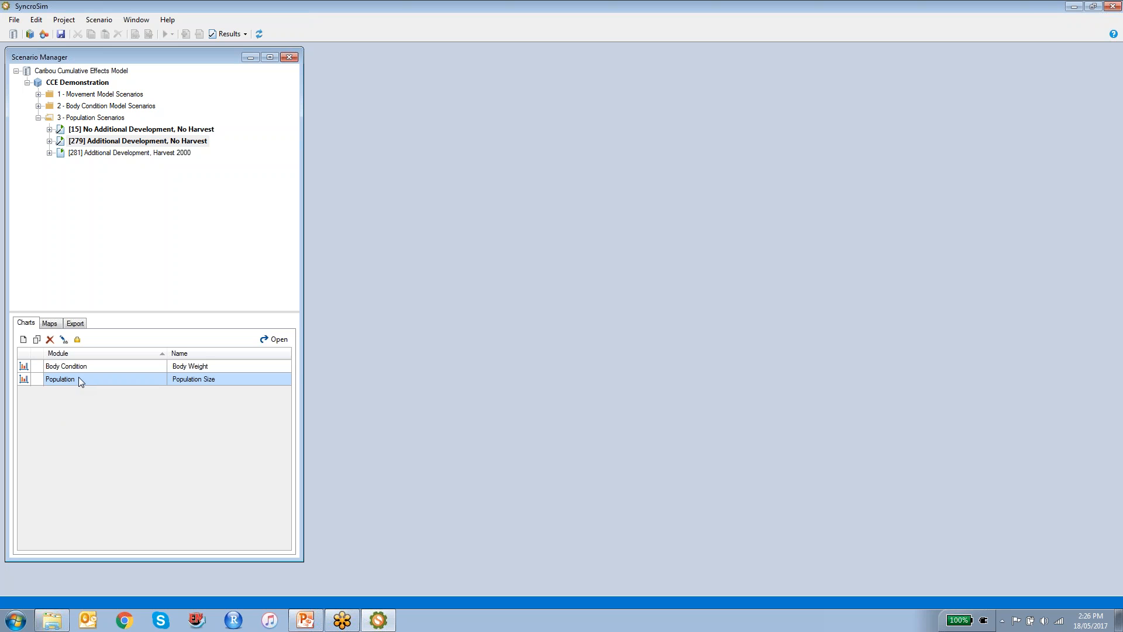
pyautogui.doubleClick(82, 379)
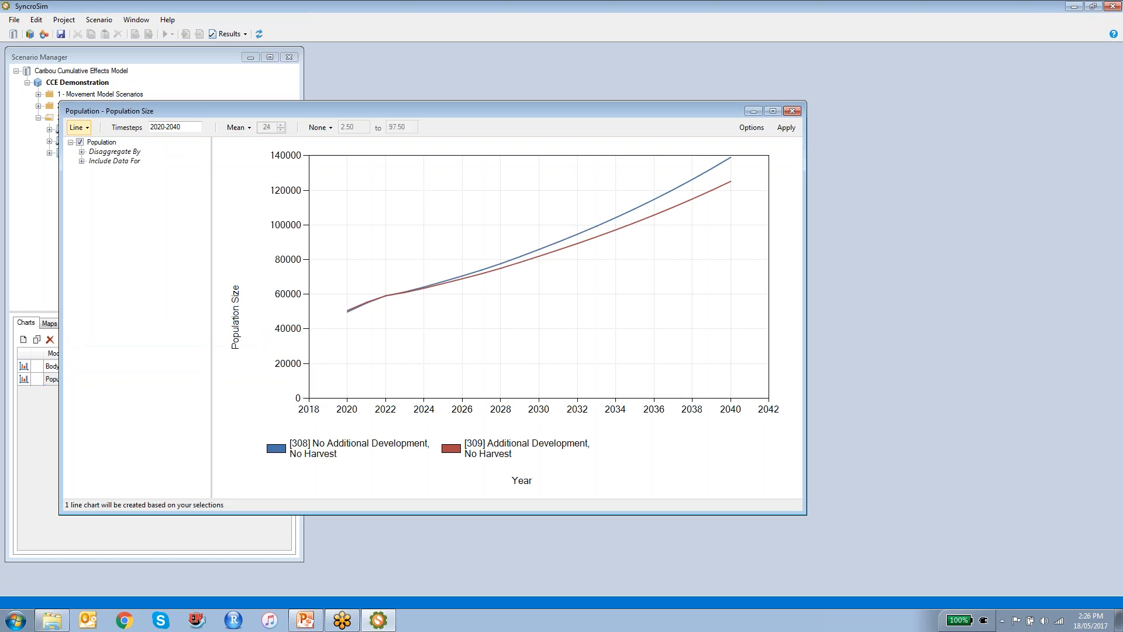
pyautogui.moveTo(293, 114); pyautogui.dragTo(496, 109)
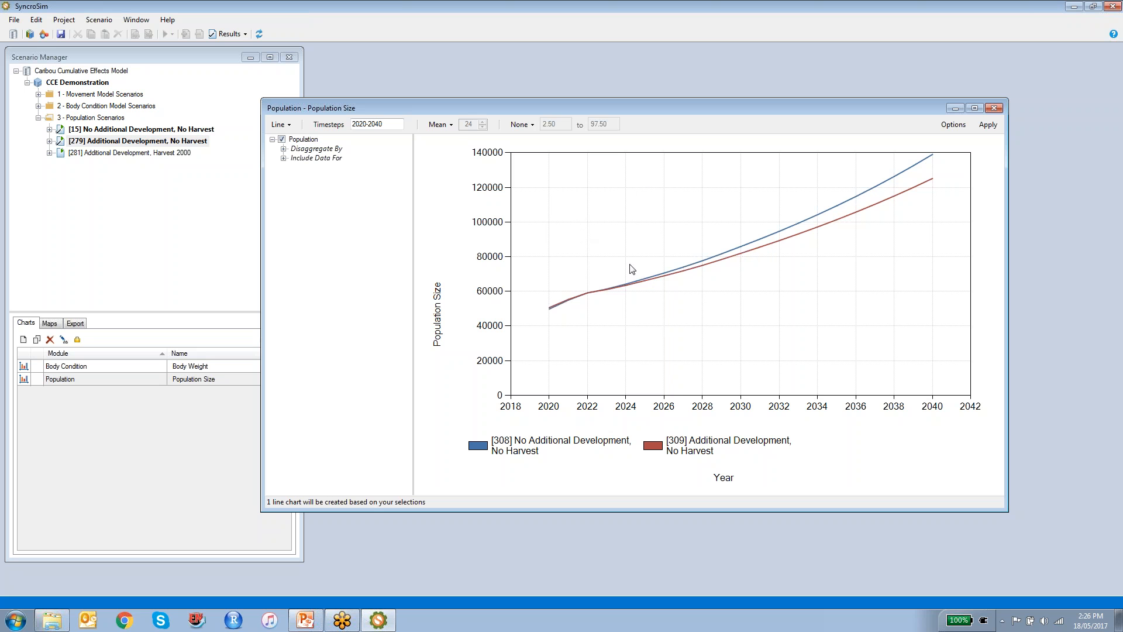
# - Show the Min / Max range around the mean in the Population Size chart and apply it
pyautogui.click(533, 125)
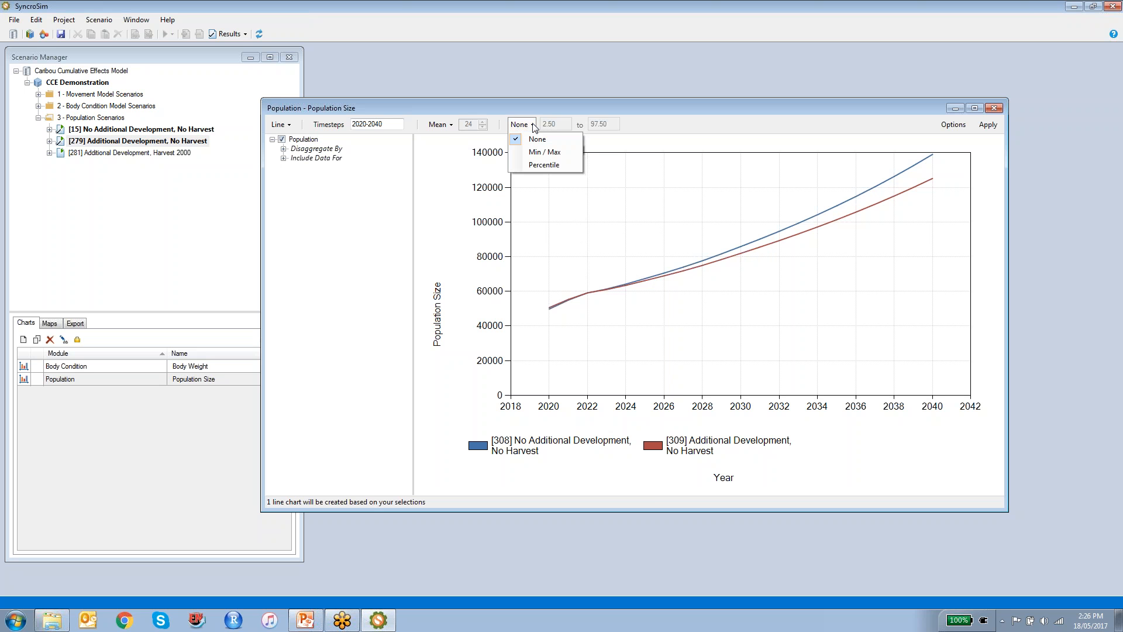
pyautogui.click(538, 153)
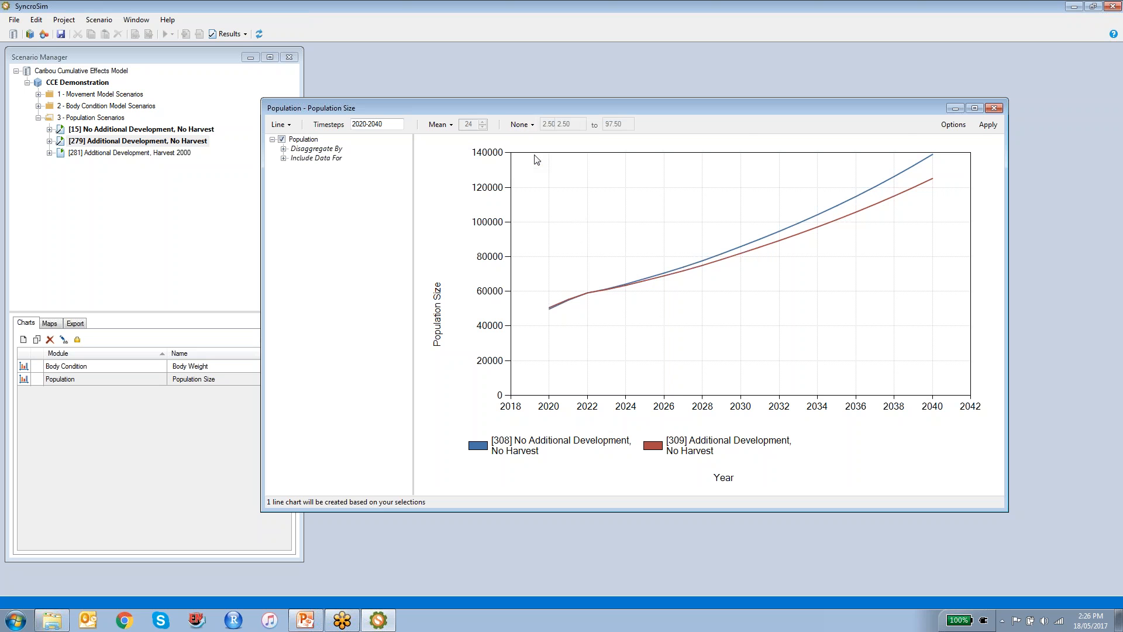
pyautogui.click(988, 125)
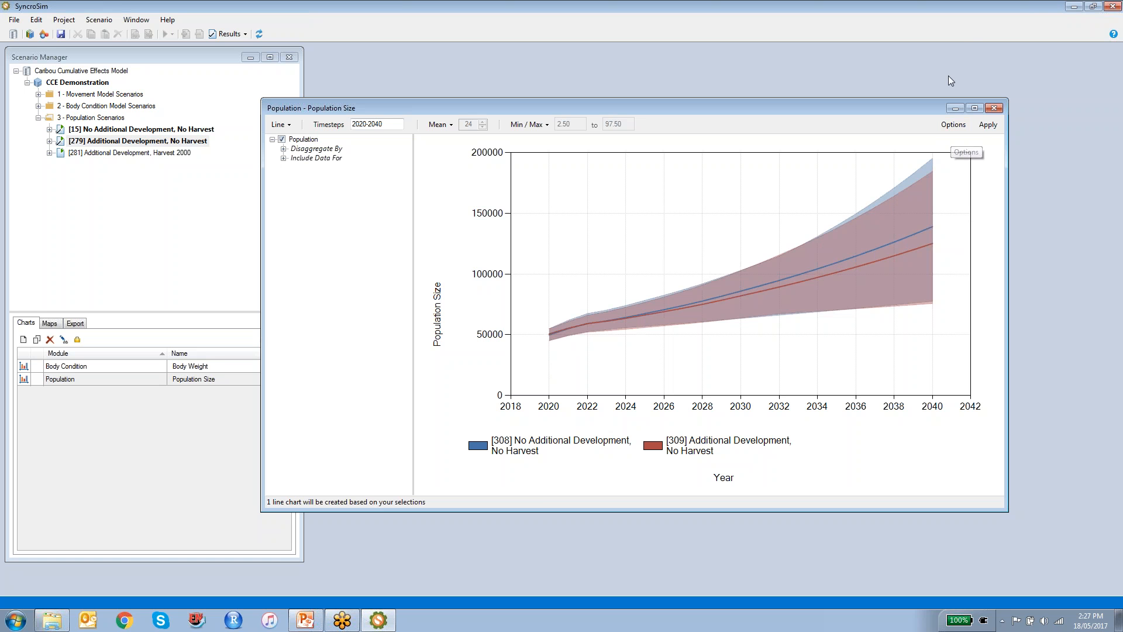
# - Restore the SyncroSim window from full screen, close the population chart, and narrow and move the window to expose the desktop shortcuts
pyautogui.click(1096, 8)
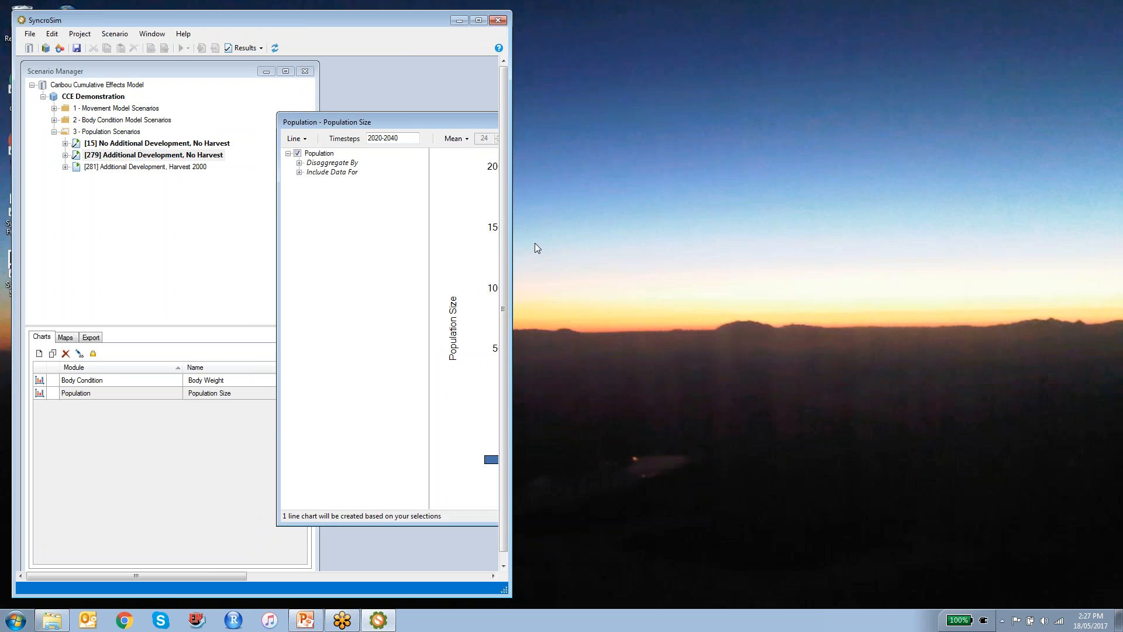
pyautogui.moveTo(373, 119); pyautogui.dragTo(155, 137)
pyautogui.moveTo(515, 156); pyautogui.dragTo(833, 139)
pyautogui.click(767, 138)
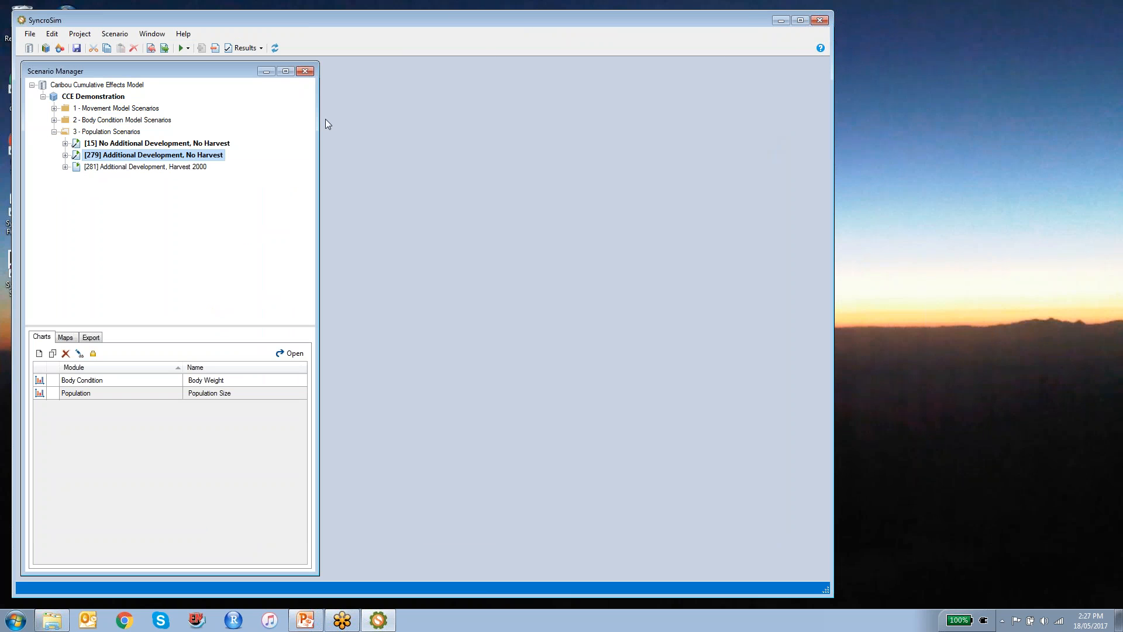
pyautogui.moveTo(835, 247); pyautogui.dragTo(481, 244)
pyautogui.moveTo(131, 20); pyautogui.dragTo(749, 20)
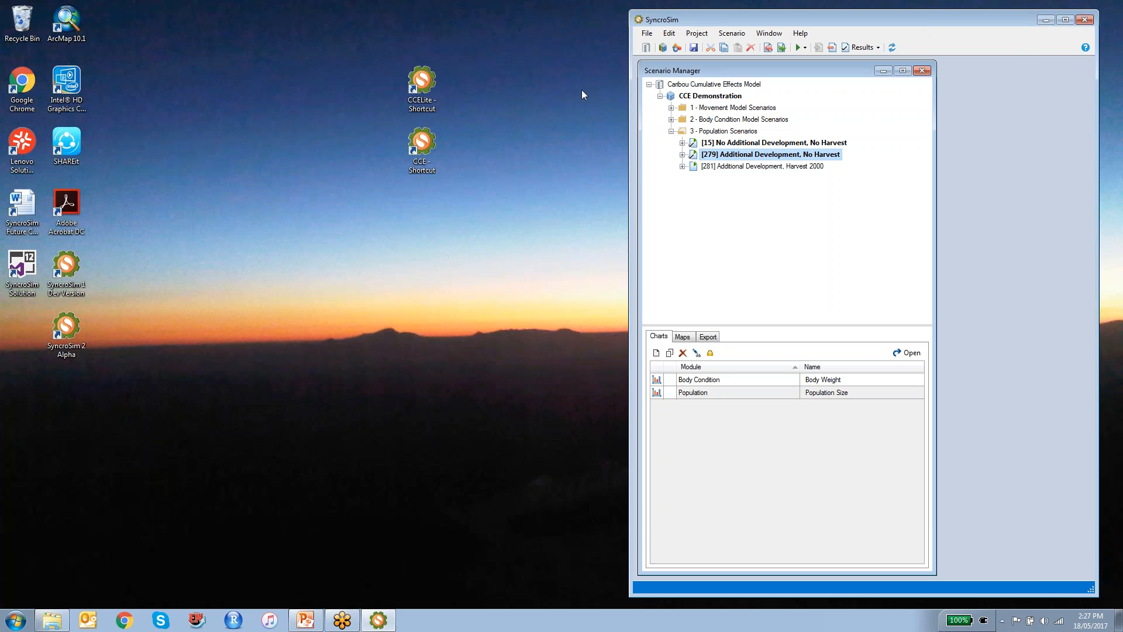
# - Launch Caribou Cumulative Effects (Lite) from the CCELite desktop shortcut and size its window to fit beside SyncroSim
pyautogui.doubleClick(422, 100)
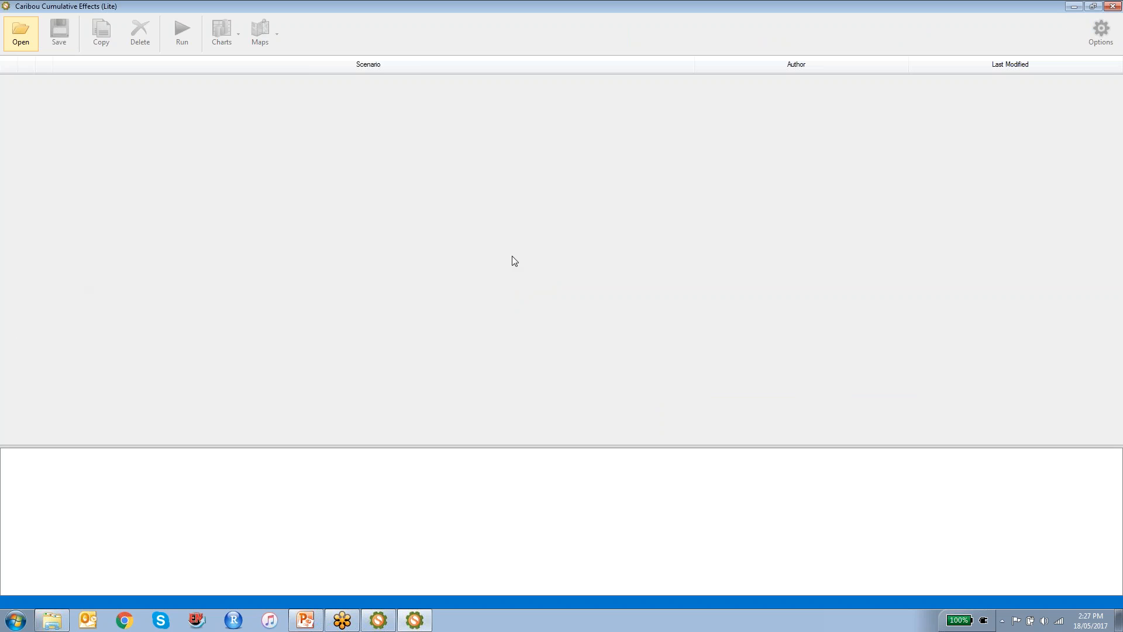
pyautogui.click(1093, 6)
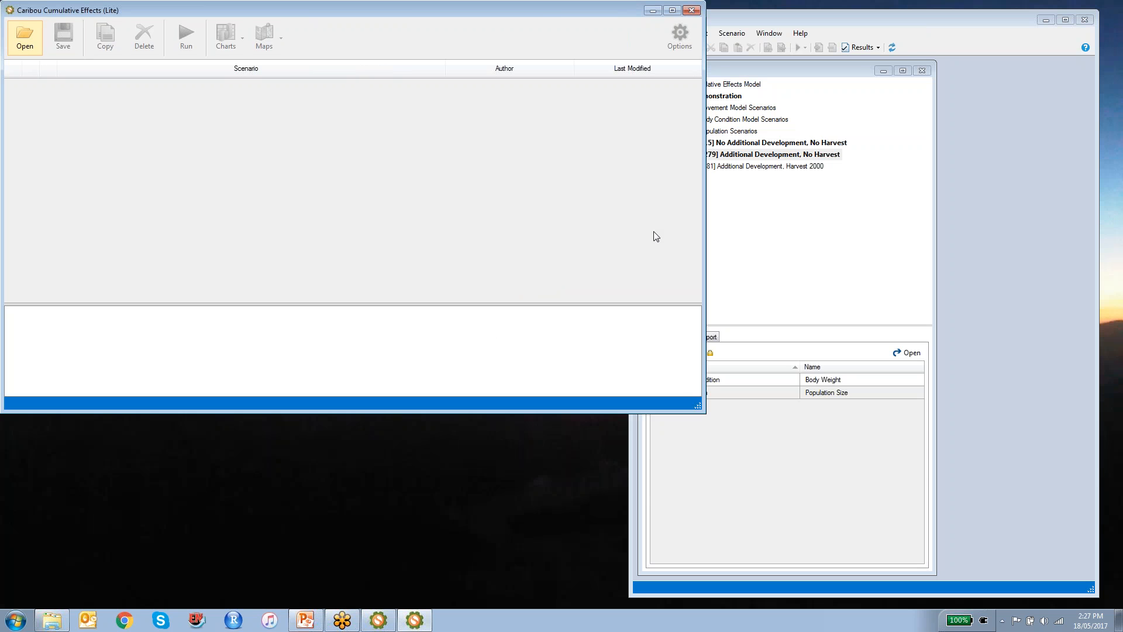
pyautogui.moveTo(699, 407); pyautogui.dragTo(614, 585)
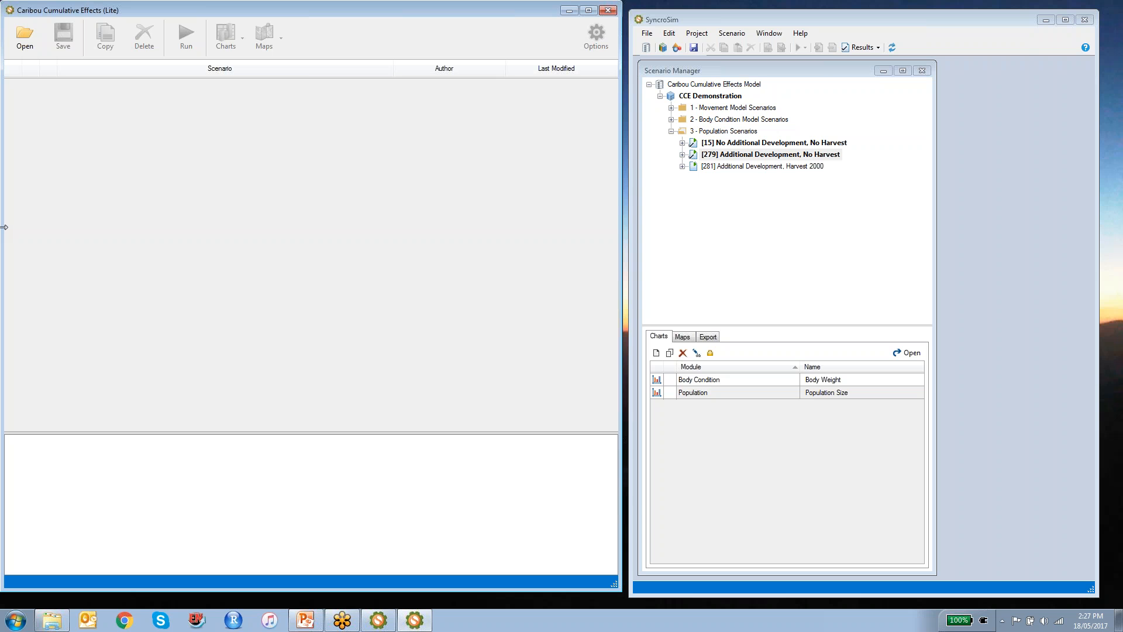
# - Open the library Caribou Cumulative Effects Model.ssim from CCE-Sample-Data in the Lite version and minimize the SyncroSim window
pyautogui.click(24, 35)
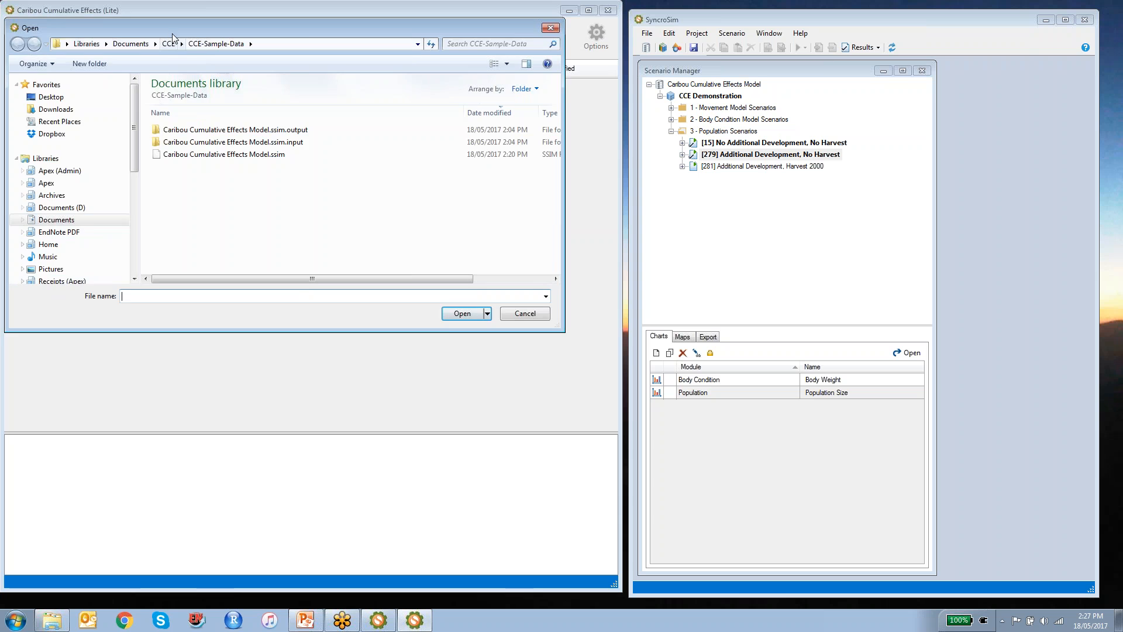
pyautogui.click(261, 230)
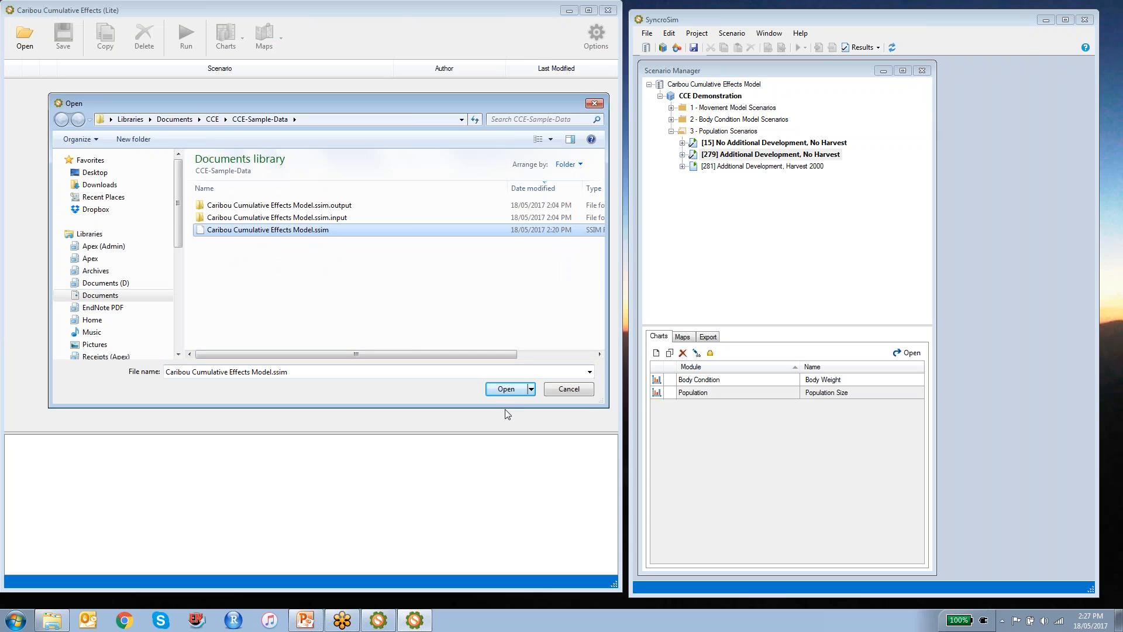
pyautogui.click(506, 389)
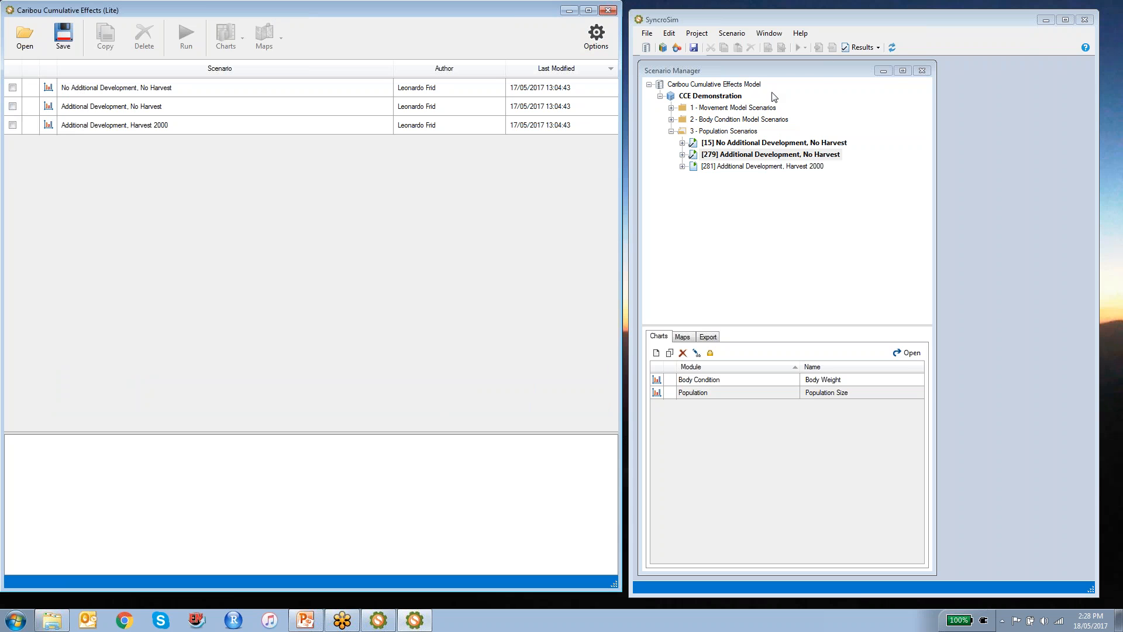
pyautogui.click(1046, 20)
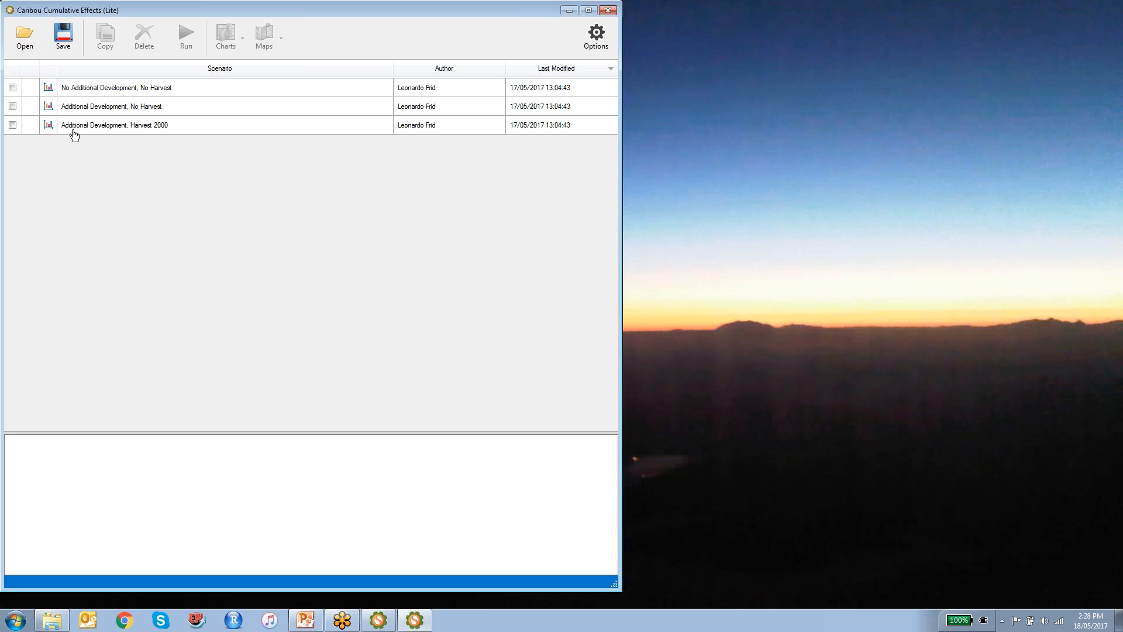
# - Select the two No Harvest scenarios, view their Movement - Zone of Influence maps, and close the map window
pyautogui.click(12, 88)
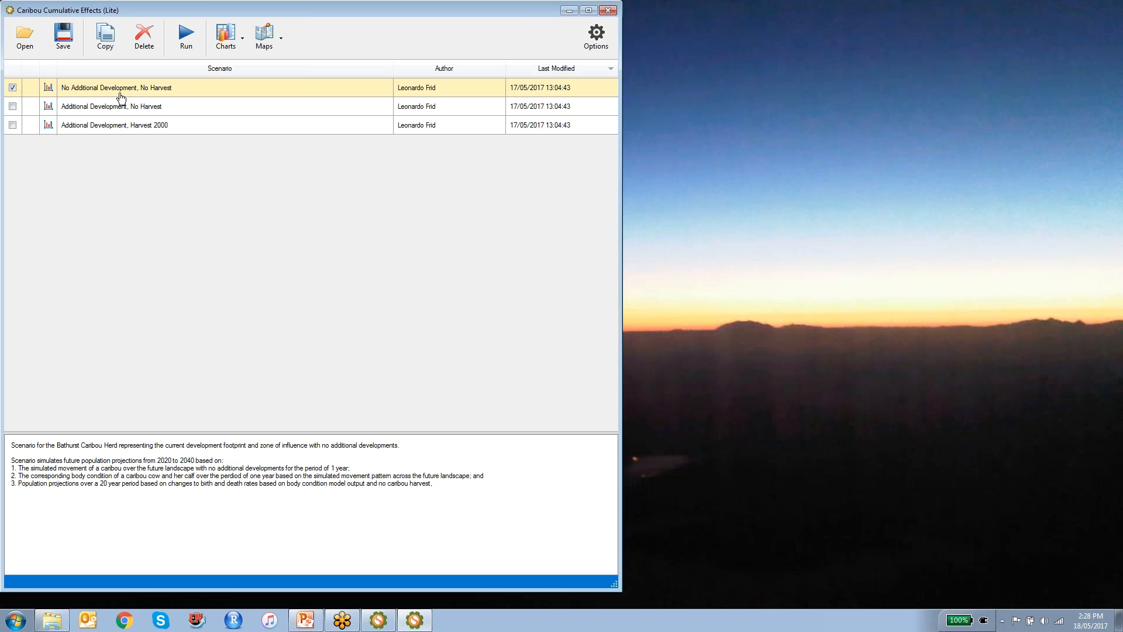
pyautogui.click(13, 108)
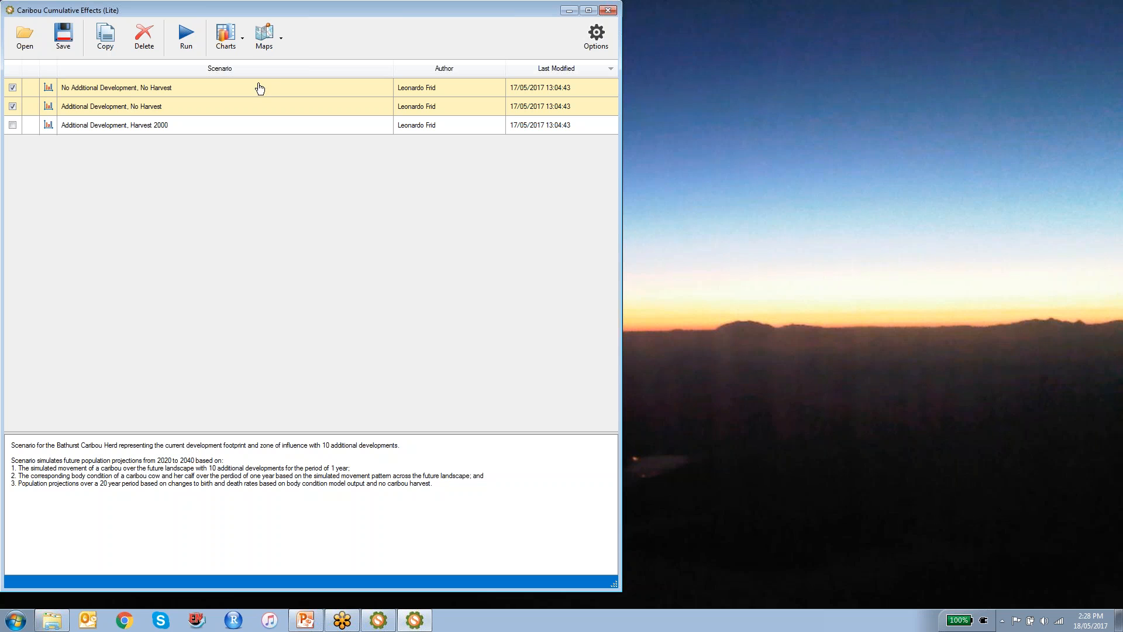
pyautogui.click(281, 38)
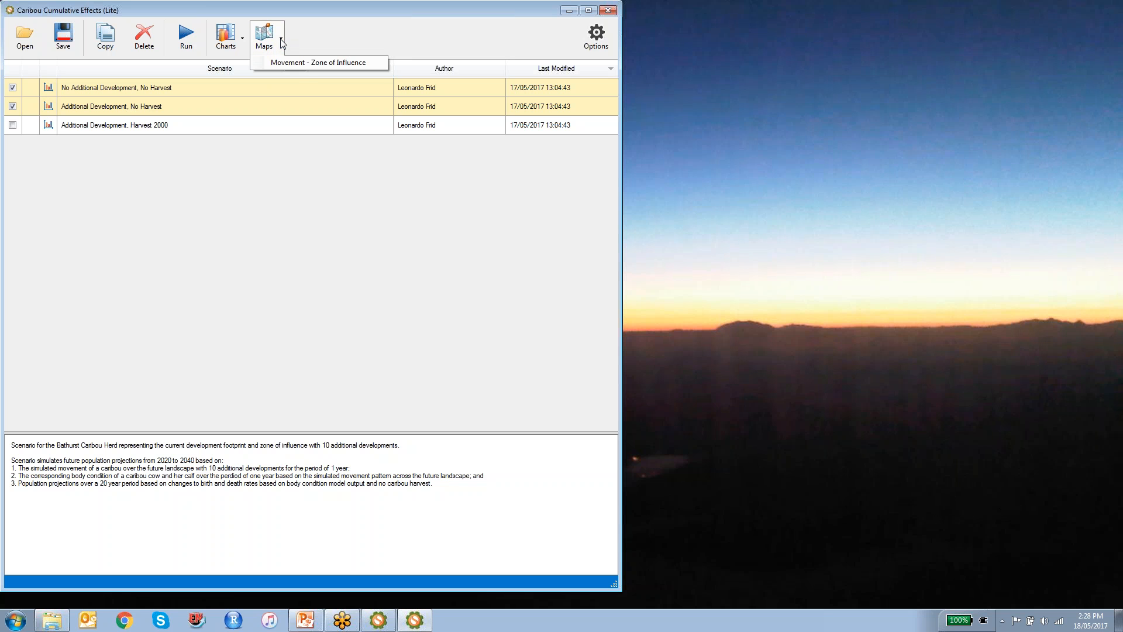
pyautogui.click(304, 63)
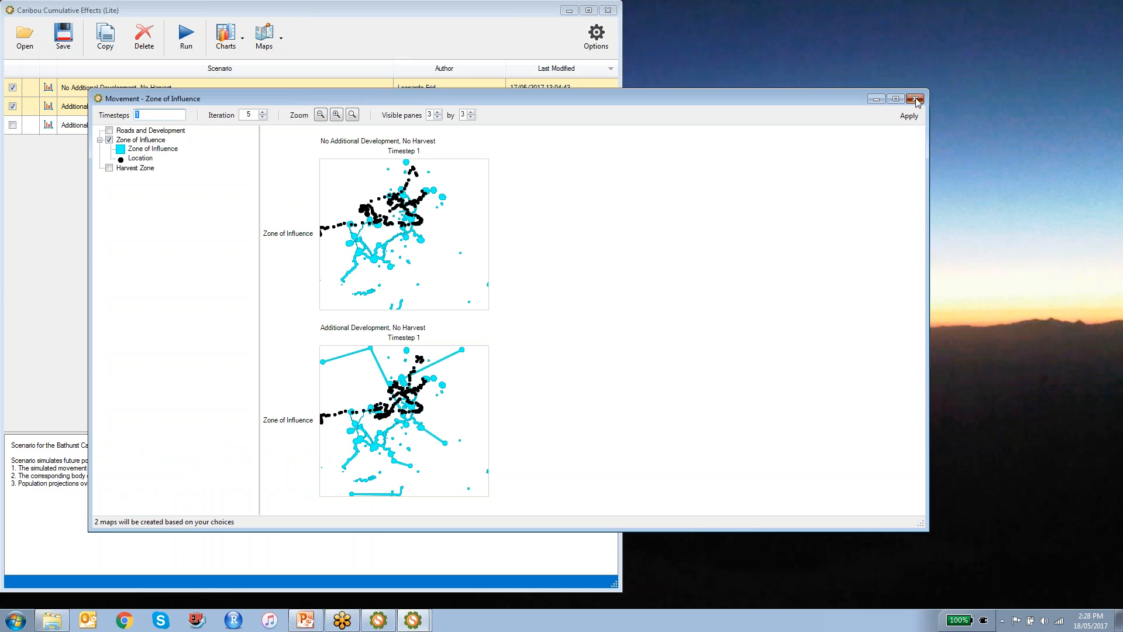
pyautogui.click(917, 100)
# - View the Population Size chart for the two selected No Harvest scenarios and close it
pyautogui.click(244, 42)
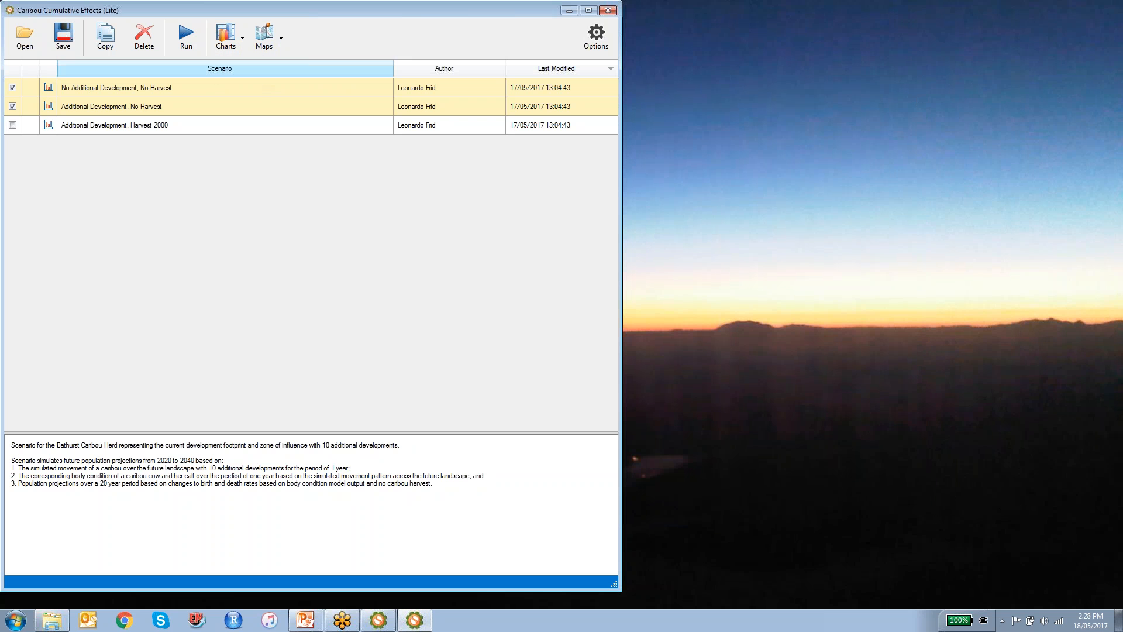
pyautogui.click(258, 76)
pyautogui.moveTo(305, 115); pyautogui.dragTo(437, 152)
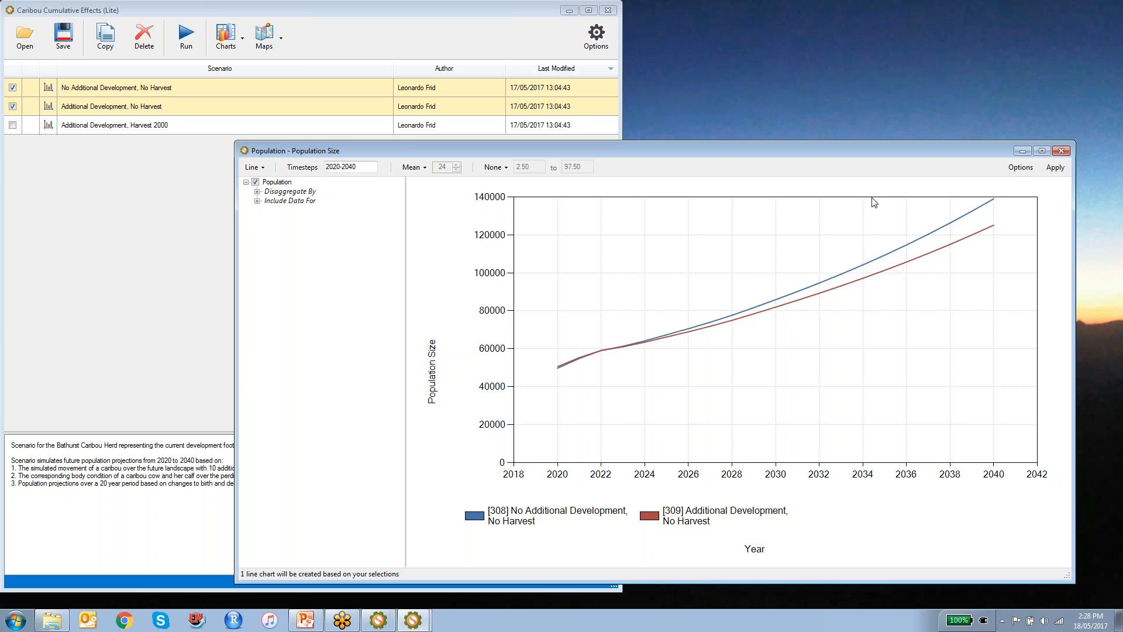
pyautogui.click(1062, 151)
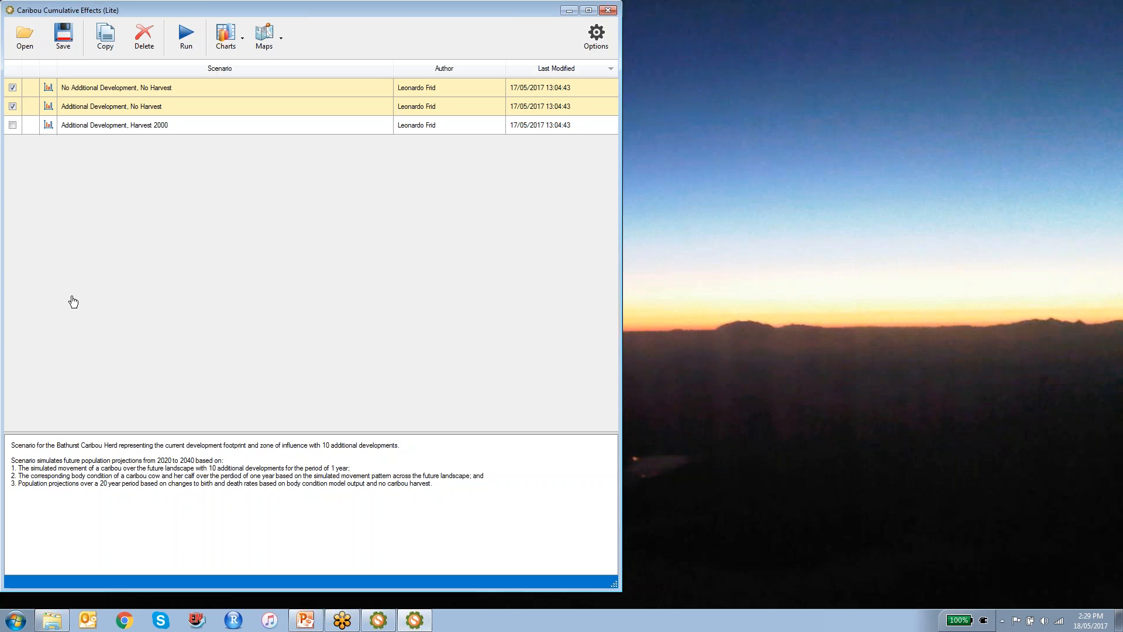
# - Add the Additional Development, Harvest 2000 scenario to the selection, examine the Population Size chart for all three scenarios, and close it
pyautogui.click(13, 125)
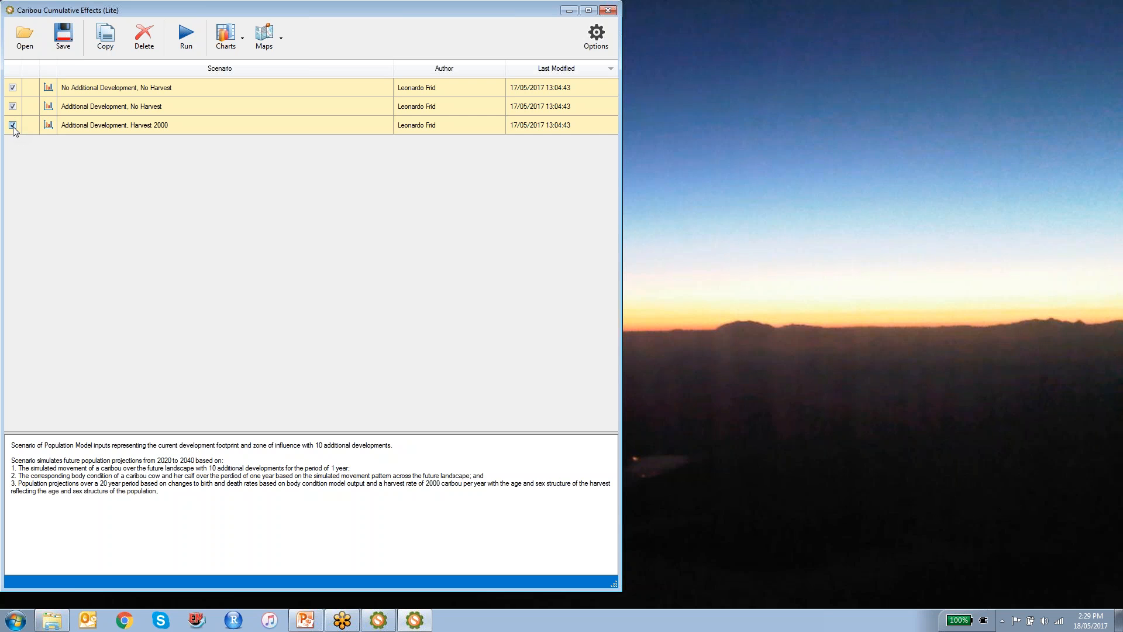
pyautogui.click(231, 44)
pyautogui.click(236, 73)
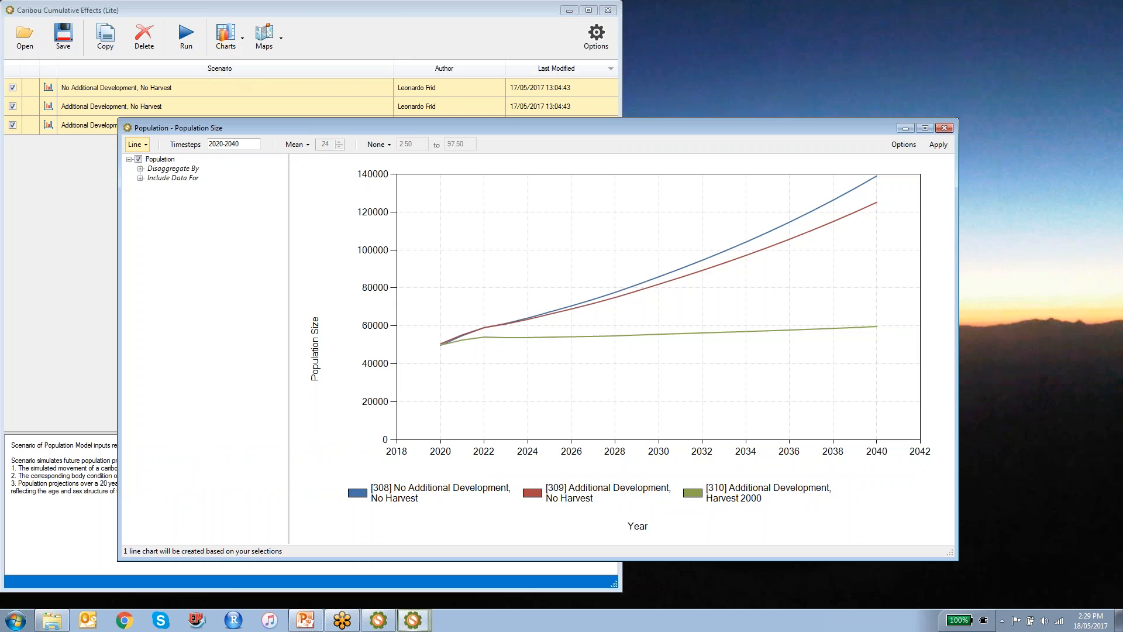
pyautogui.moveTo(234, 128); pyautogui.dragTo(284, 186)
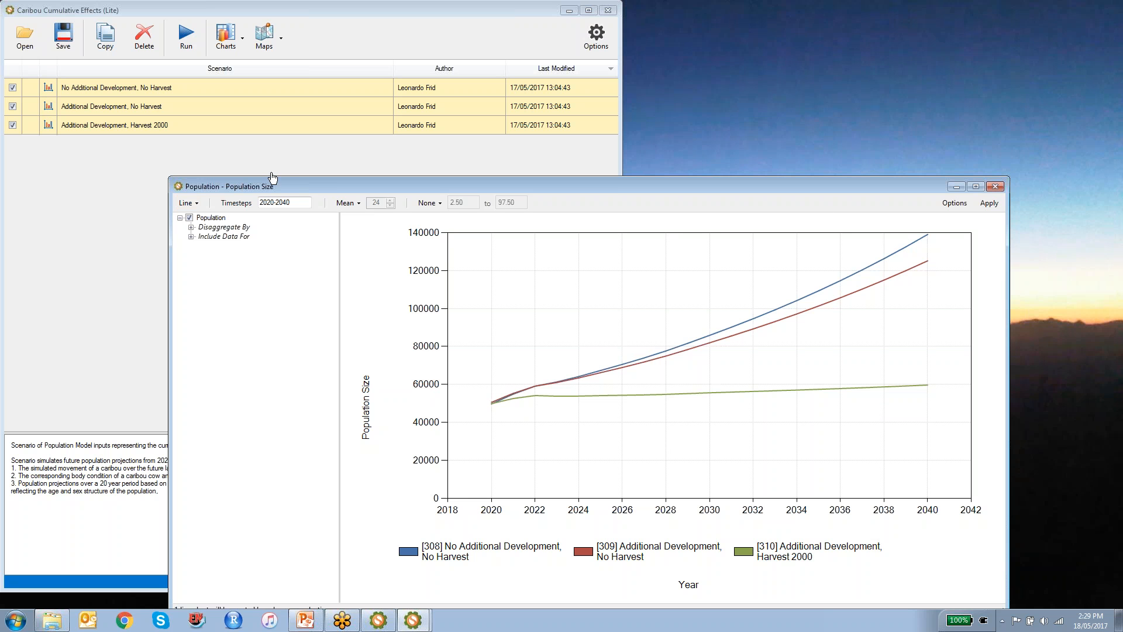
pyautogui.moveTo(317, 188); pyautogui.dragTo(401, 169)
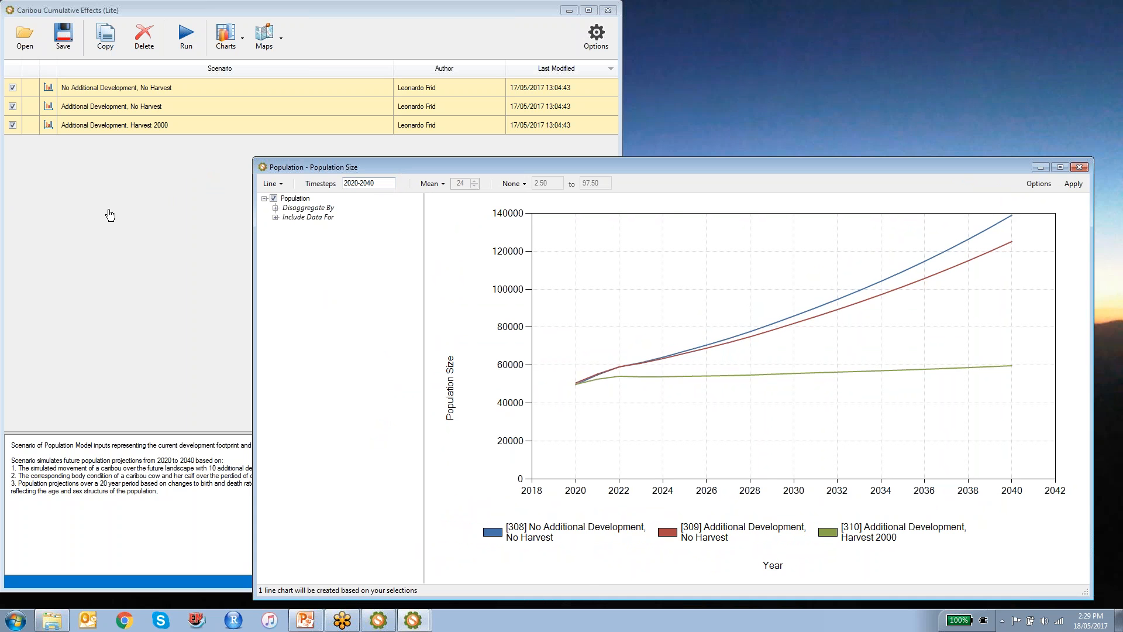
pyautogui.click(1079, 167)
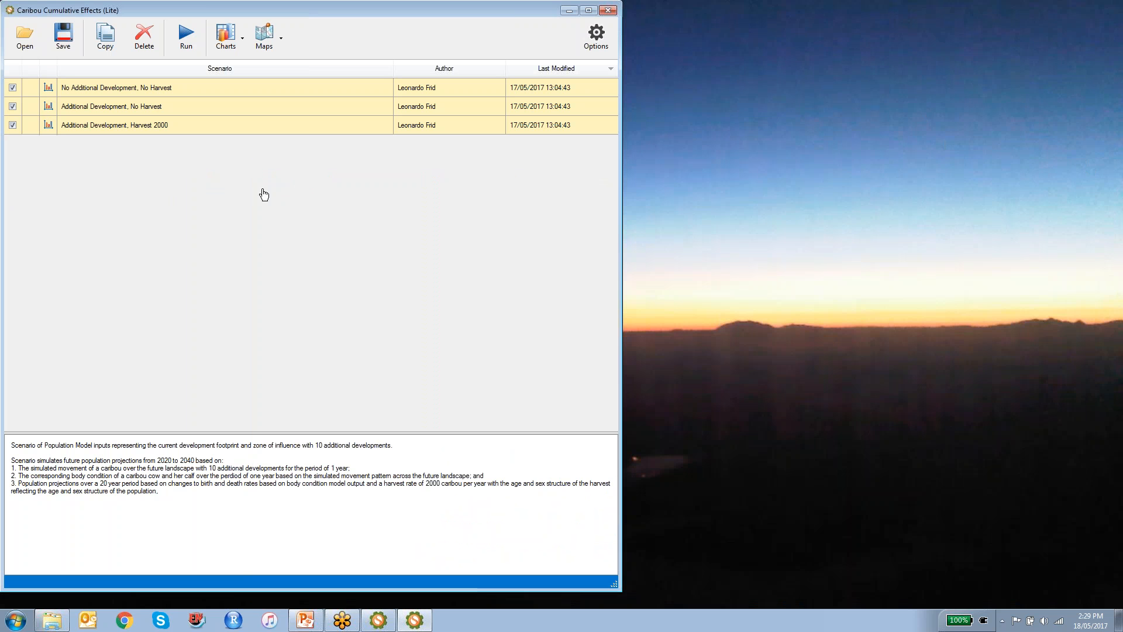
# - Select only the Additional Development, Harvest 2000 scenario, duplicate it, and open the copy's properties
pyautogui.click(11, 88)
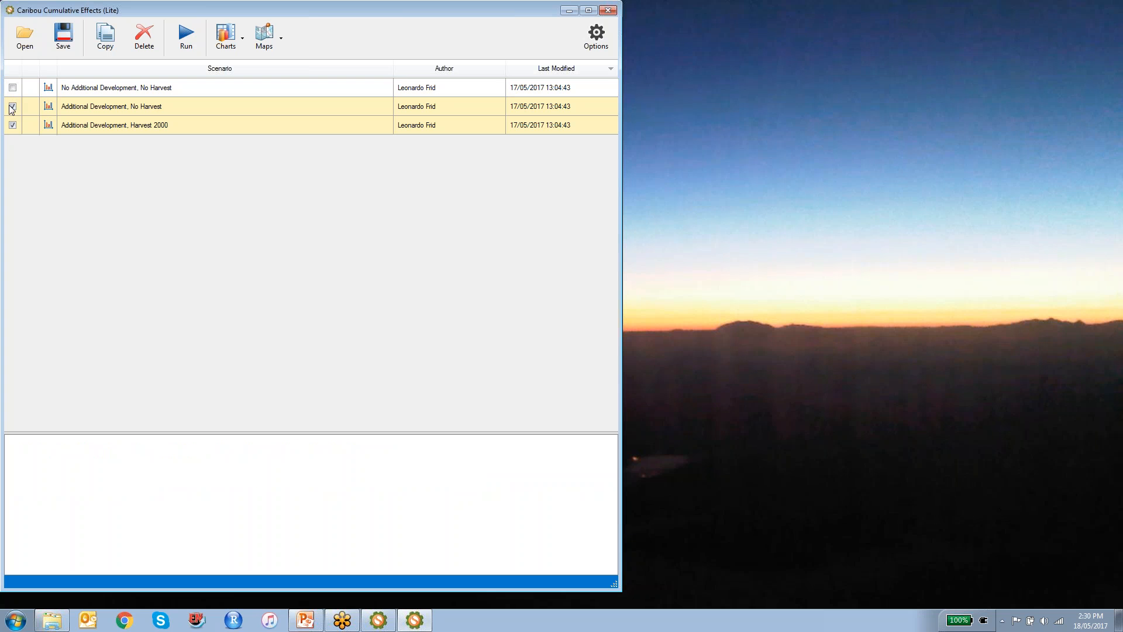
pyautogui.click(12, 107)
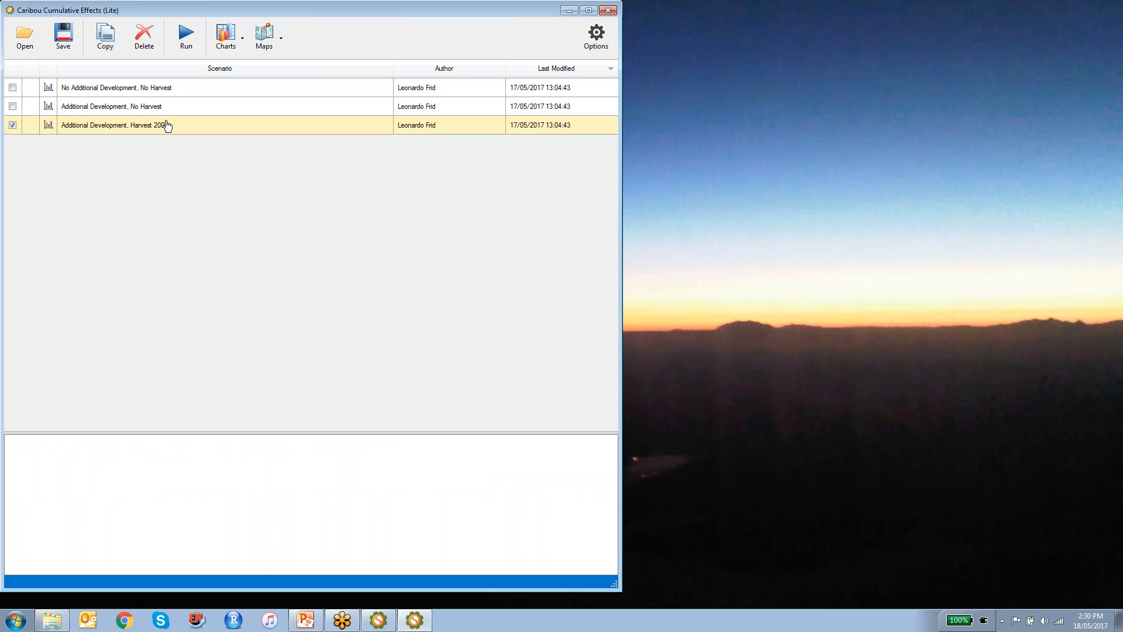
pyautogui.click(107, 42)
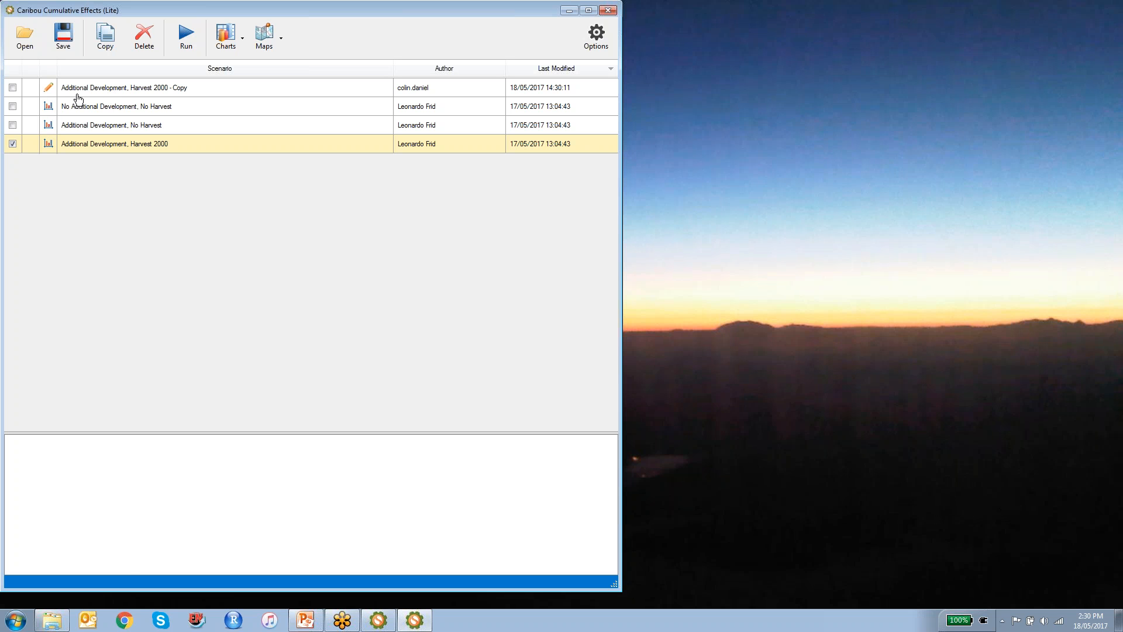
pyautogui.doubleClick(157, 92)
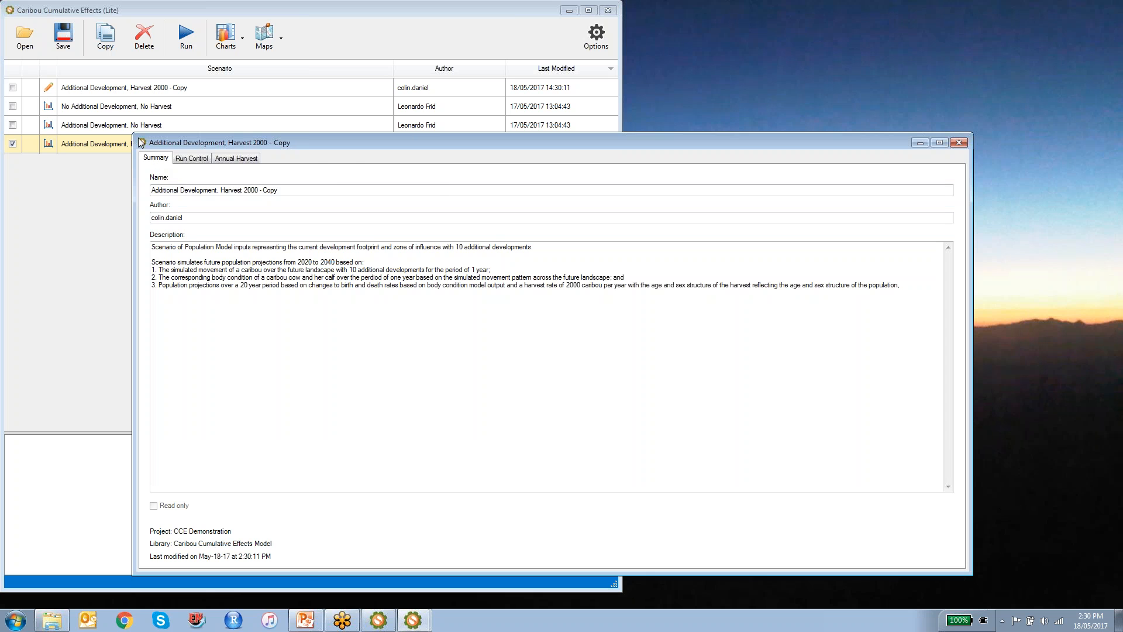
pyautogui.moveTo(134, 135); pyautogui.dragTo(307, 111)
pyautogui.moveTo(469, 119); pyautogui.dragTo(425, 115)
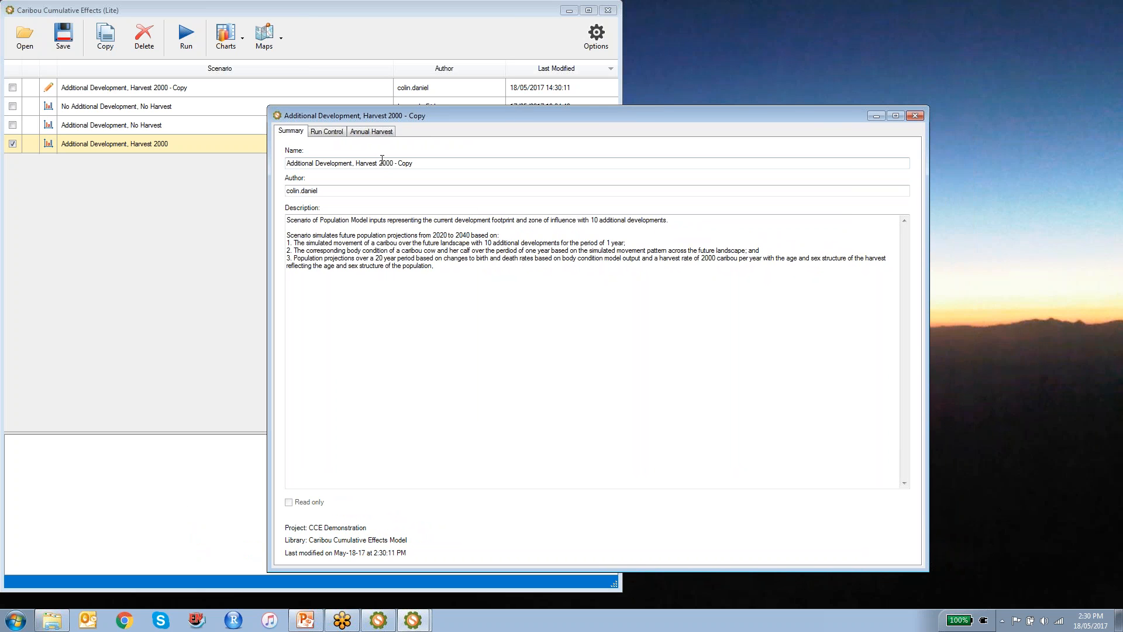
# - Rename the copied scenario Additional Development, Harvest 3000 and change the harvest rate in its description to 3000 caribou per year
pyautogui.moveTo(385, 161); pyautogui.dragTo(446, 171)
pyautogui.write('3')
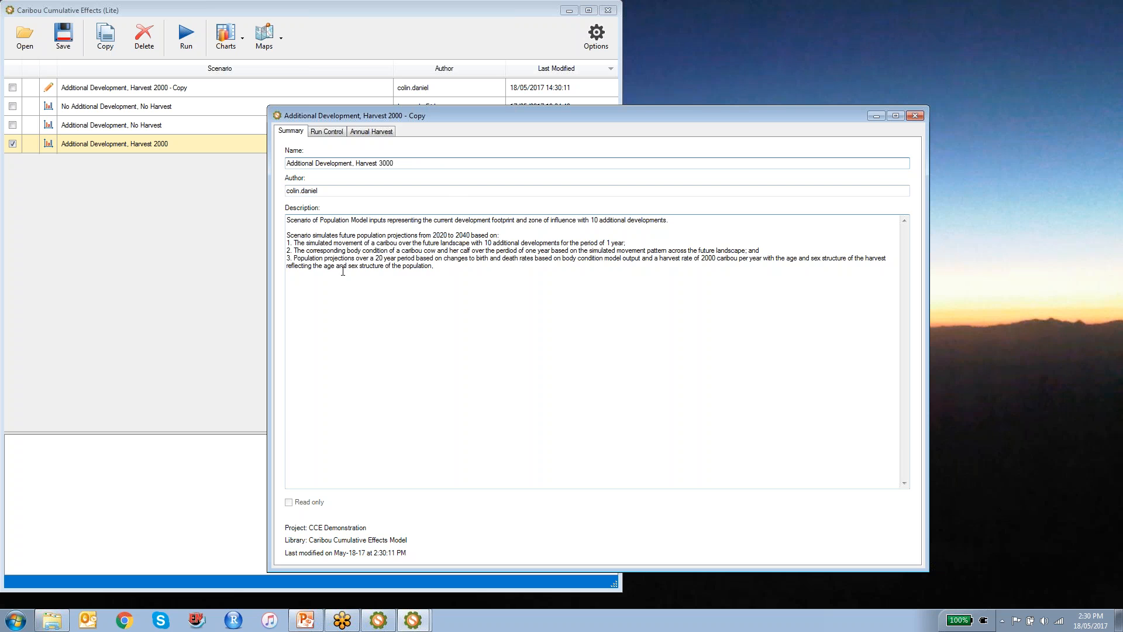
pyautogui.doubleClick(706, 258)
pyautogui.write('3000')
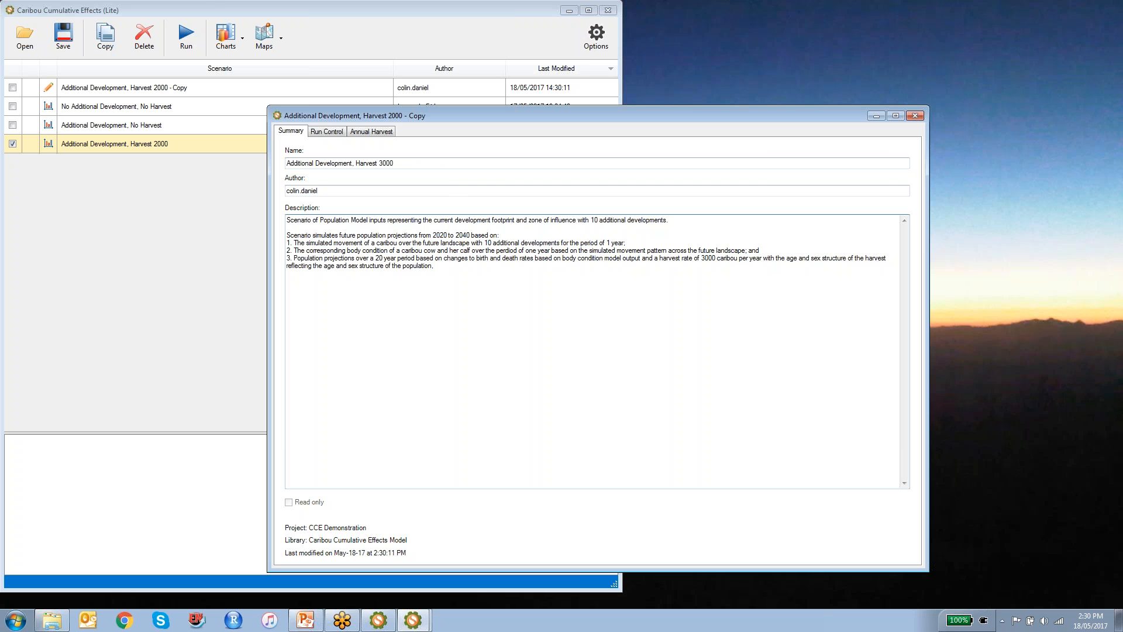
# - Set the copied scenario's mean annual harvest for 2020 to 3000, close its properties, and save the library
pyautogui.click(335, 131)
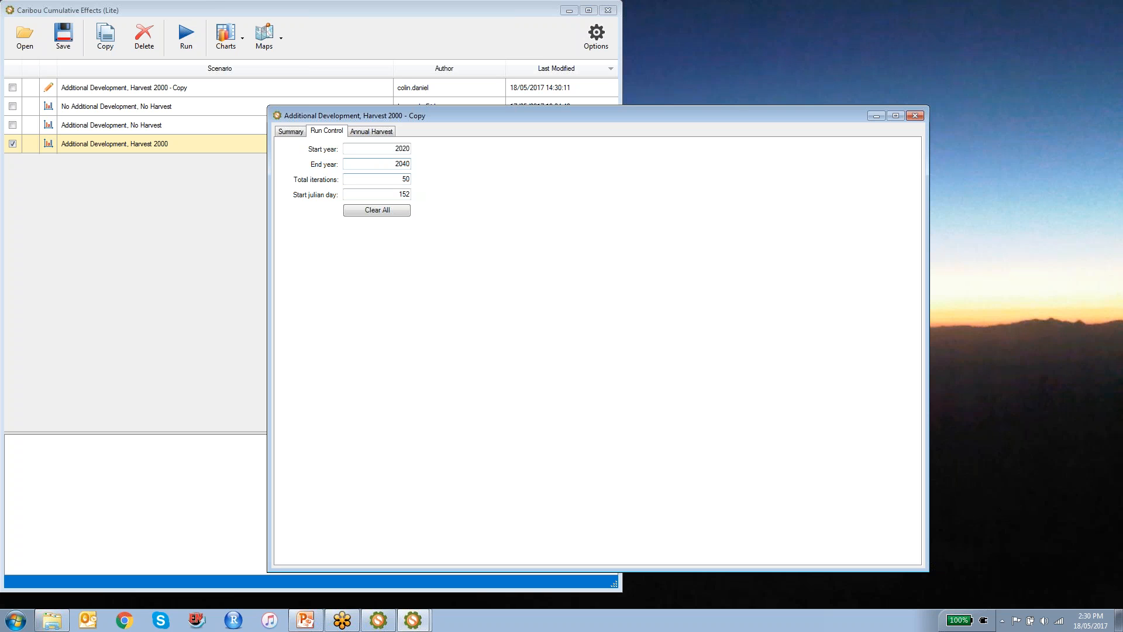
pyautogui.click(373, 132)
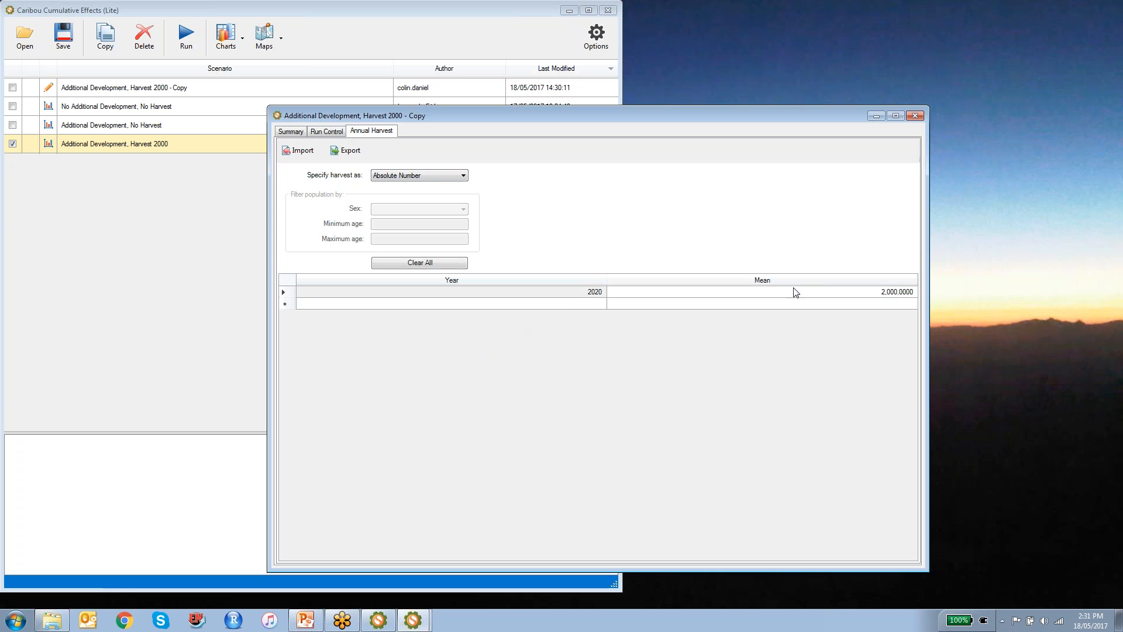
pyautogui.click(880, 292)
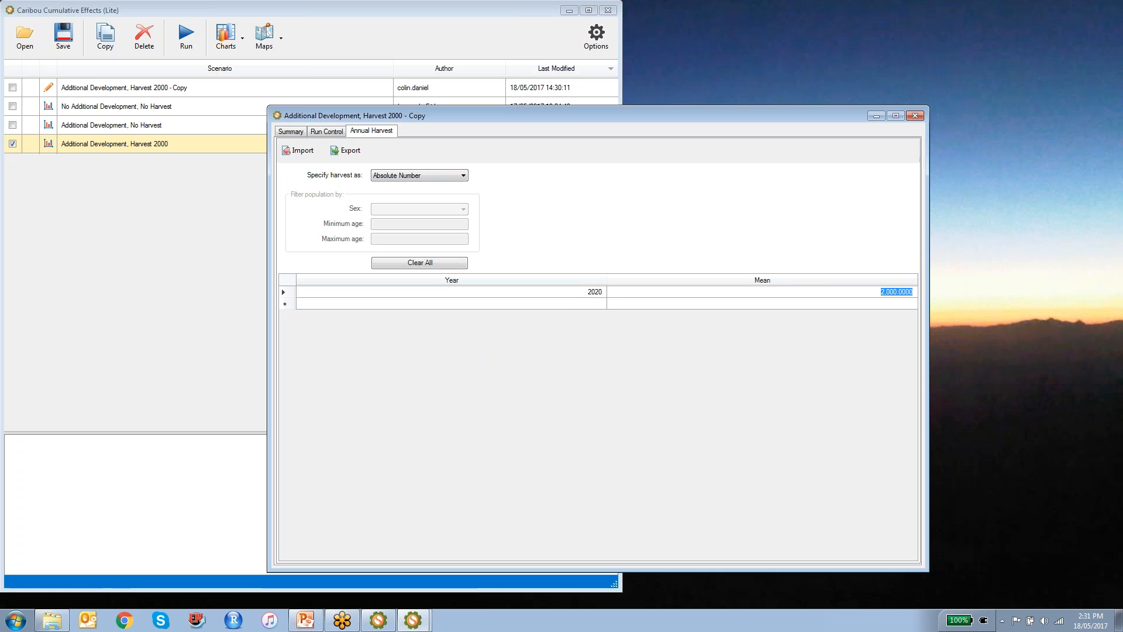
pyautogui.write('3')
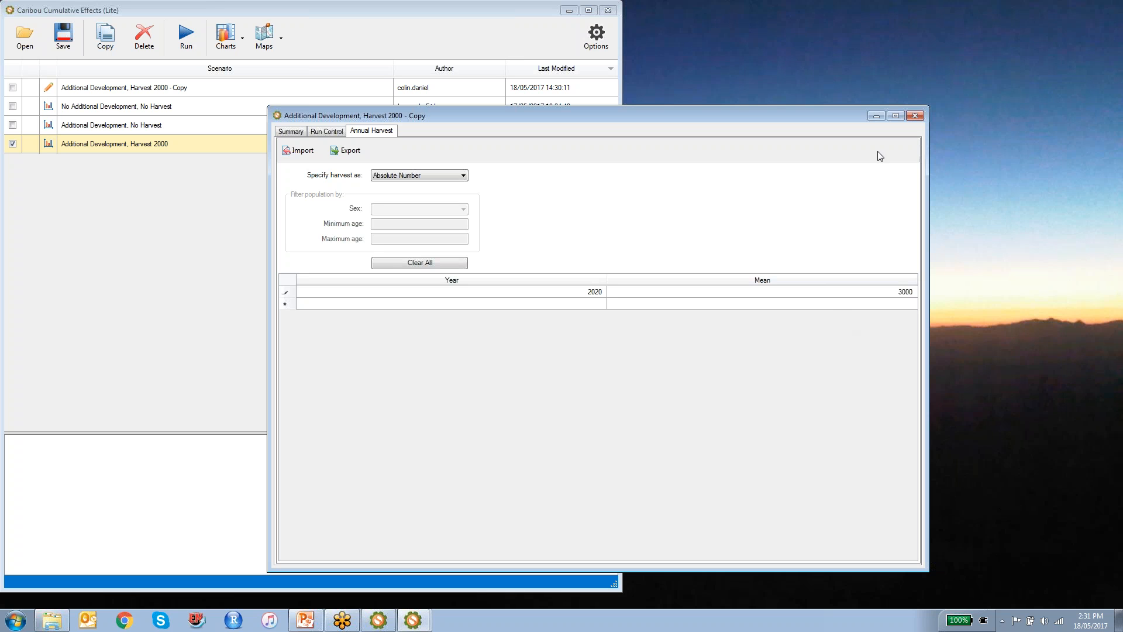
pyautogui.click(916, 116)
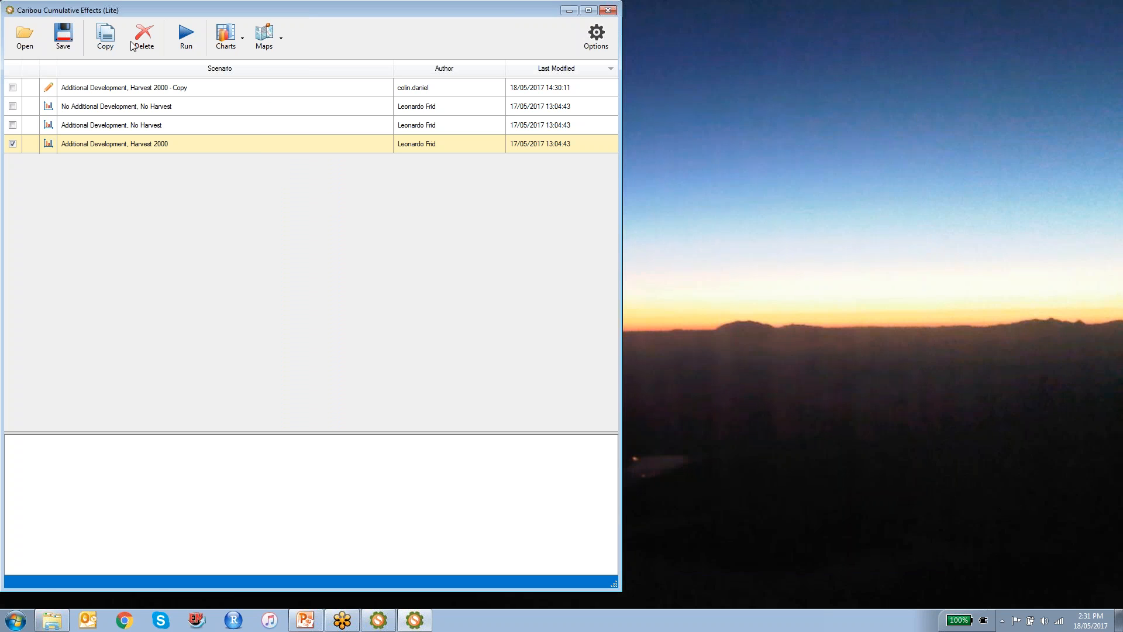
pyautogui.click(63, 34)
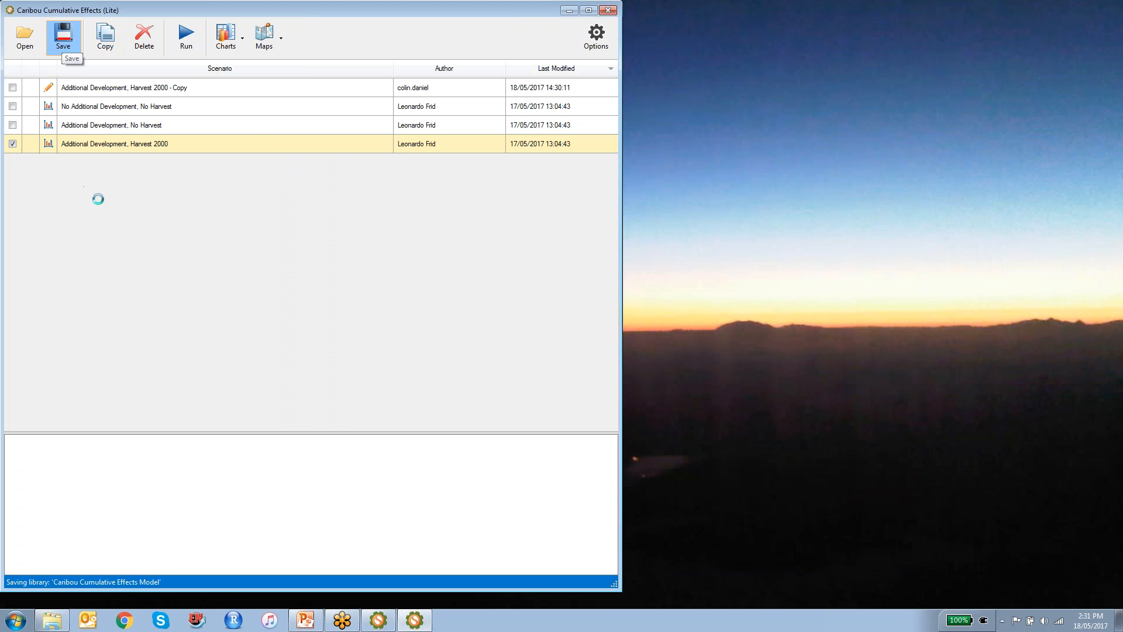
# - Sort the scenarios by name and run only the Additional Development, Harvest 3000 scenario
pyautogui.click(131, 71)
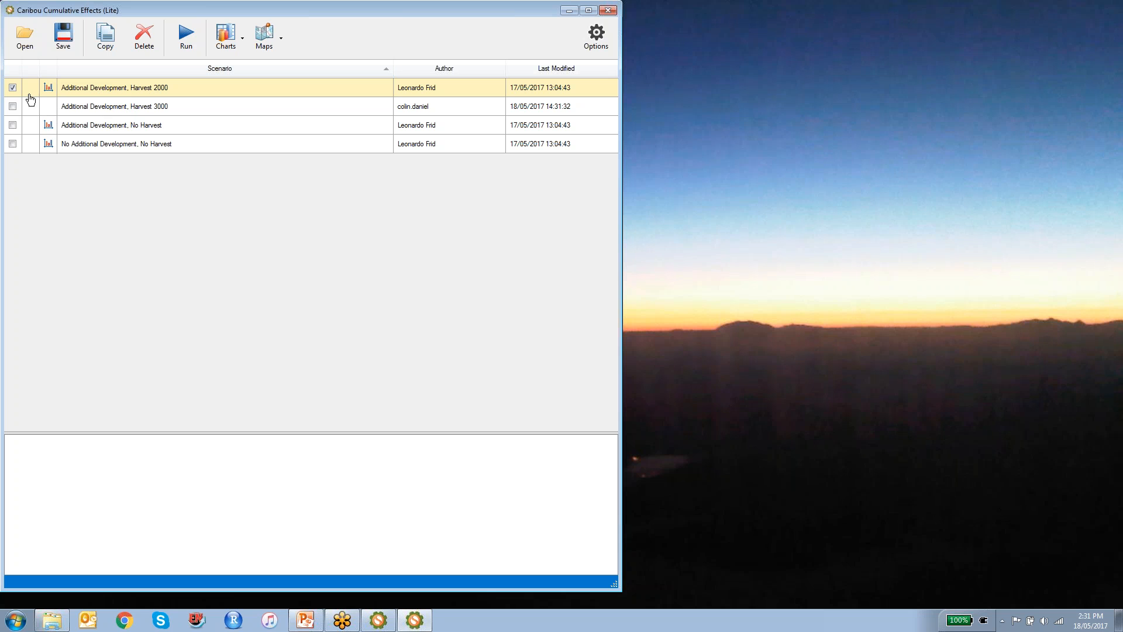
pyautogui.click(13, 88)
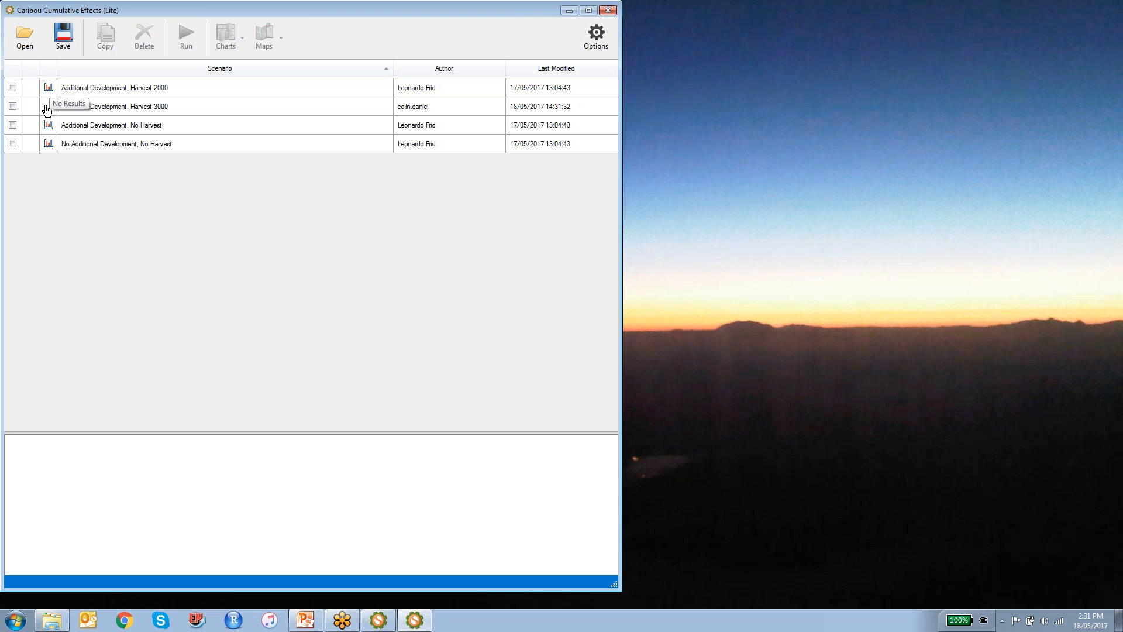
pyautogui.click(12, 107)
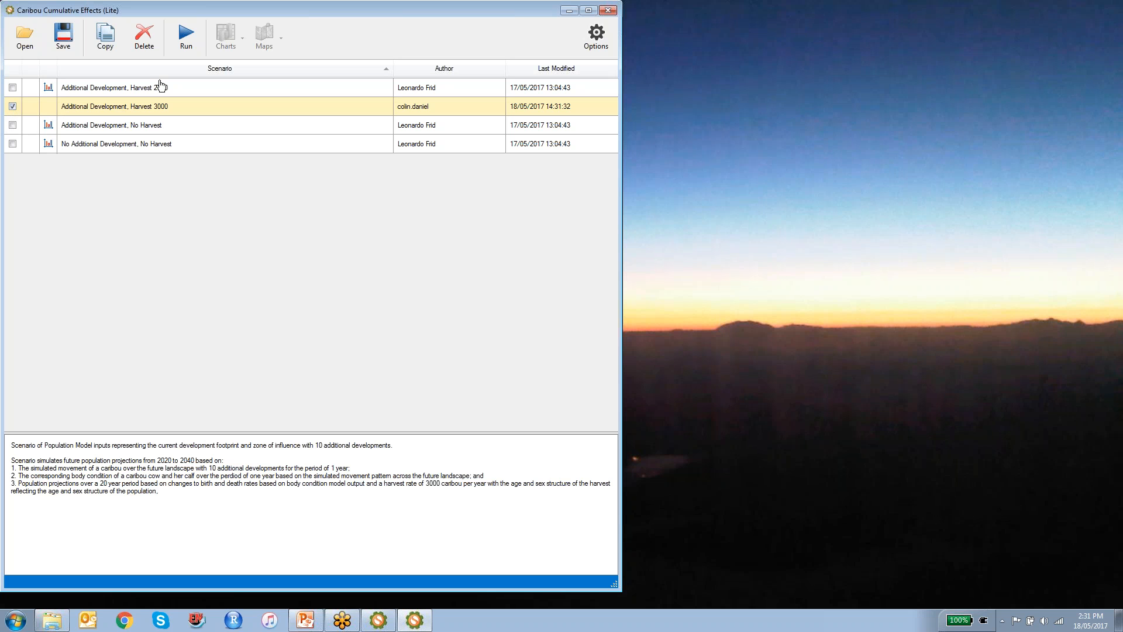
pyautogui.click(185, 37)
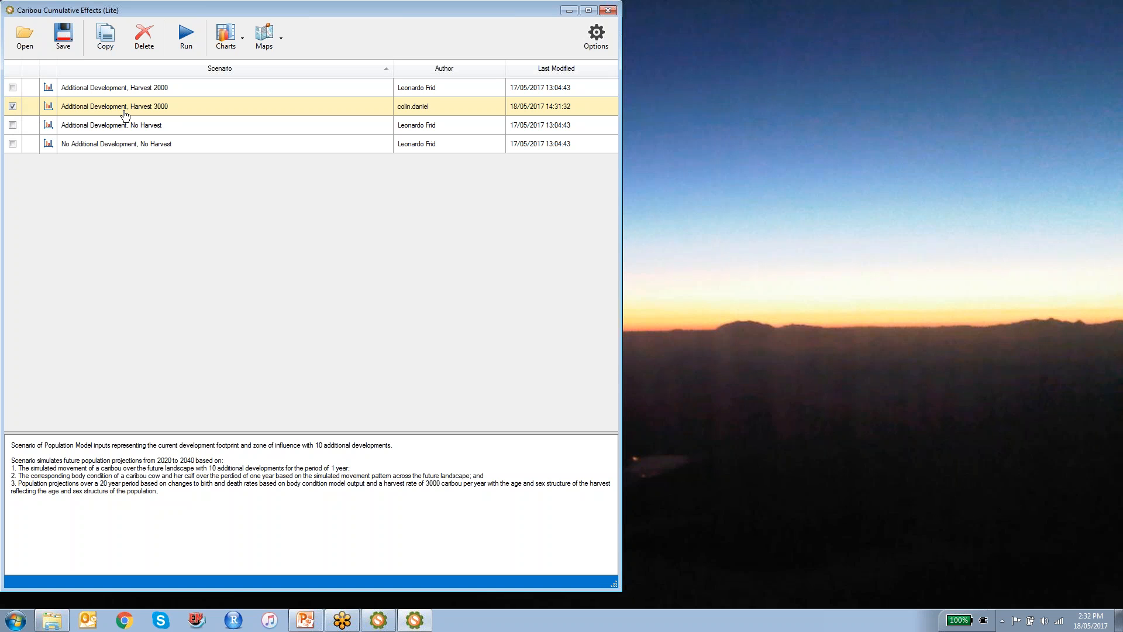
# - View the Population Size chart for the Additional Development, Harvest 3000 scenario
pyautogui.click(243, 42)
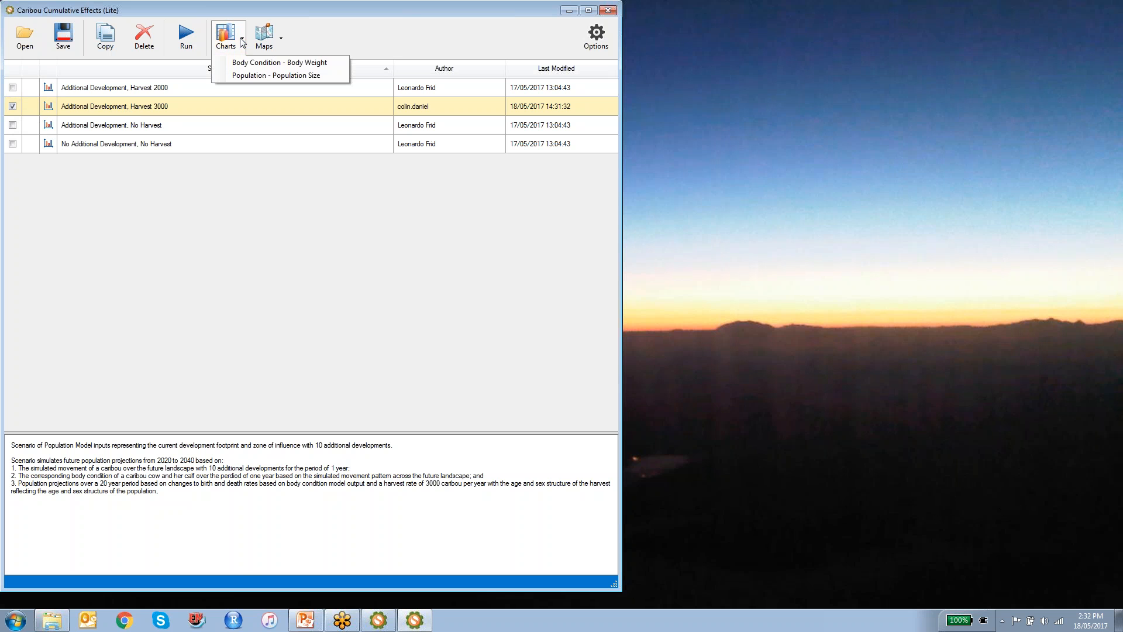
pyautogui.click(238, 77)
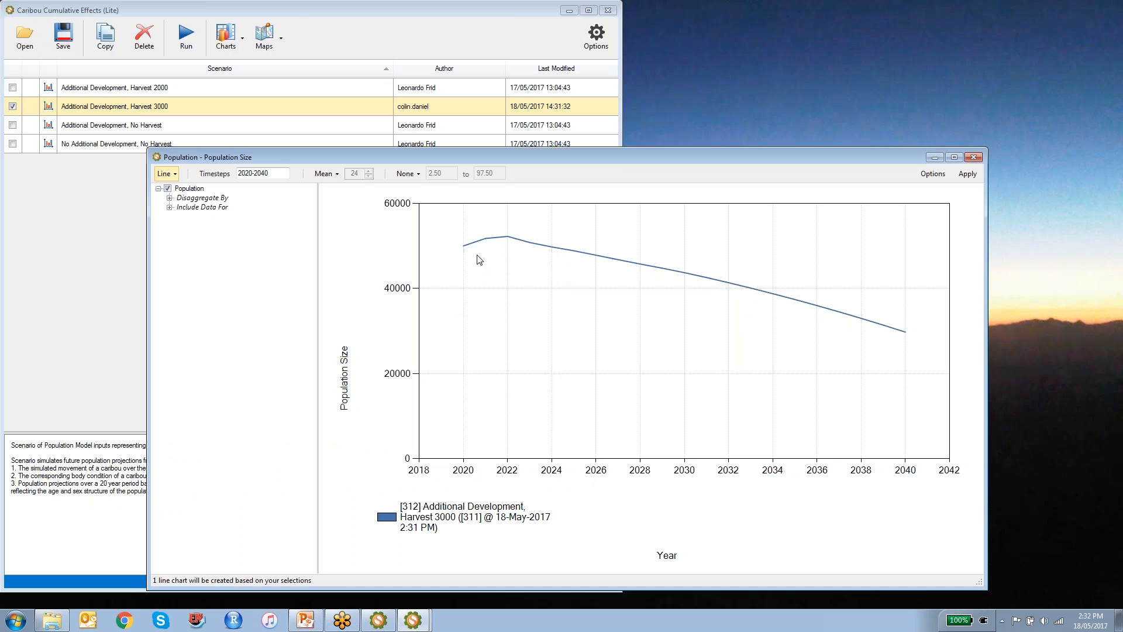
pyautogui.moveTo(621, 159); pyautogui.dragTo(664, 161)
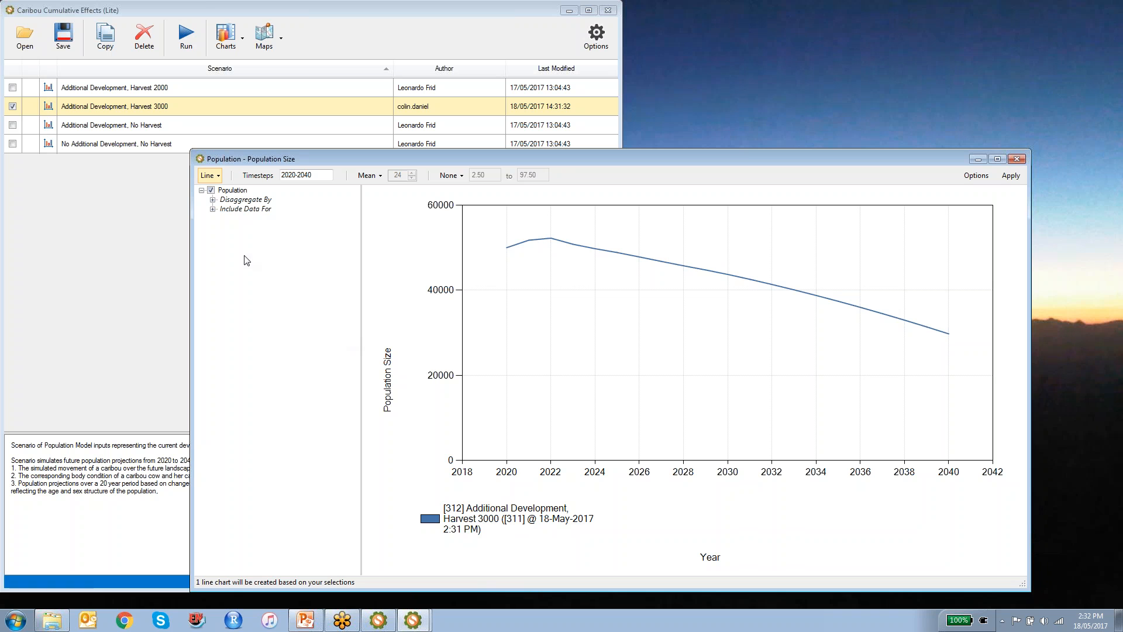
# - Add the Harvest 2000 scenario to the Population Size chart, compare it with Harvest 3000, and close the chart
pyautogui.click(13, 87)
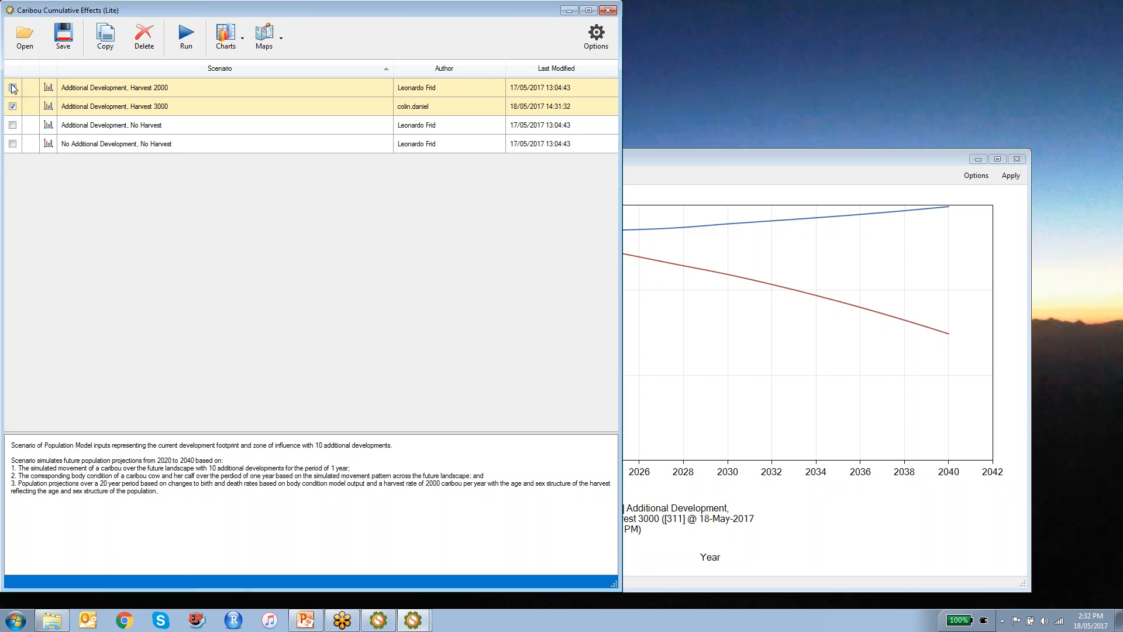
pyautogui.click(668, 160)
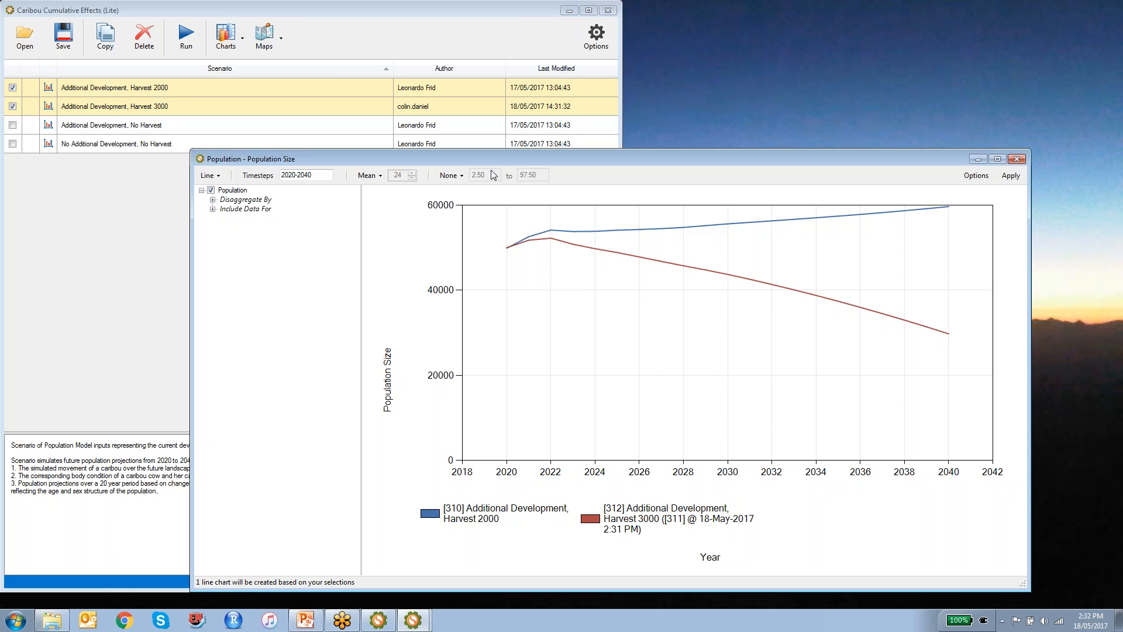
pyautogui.click(69, 186)
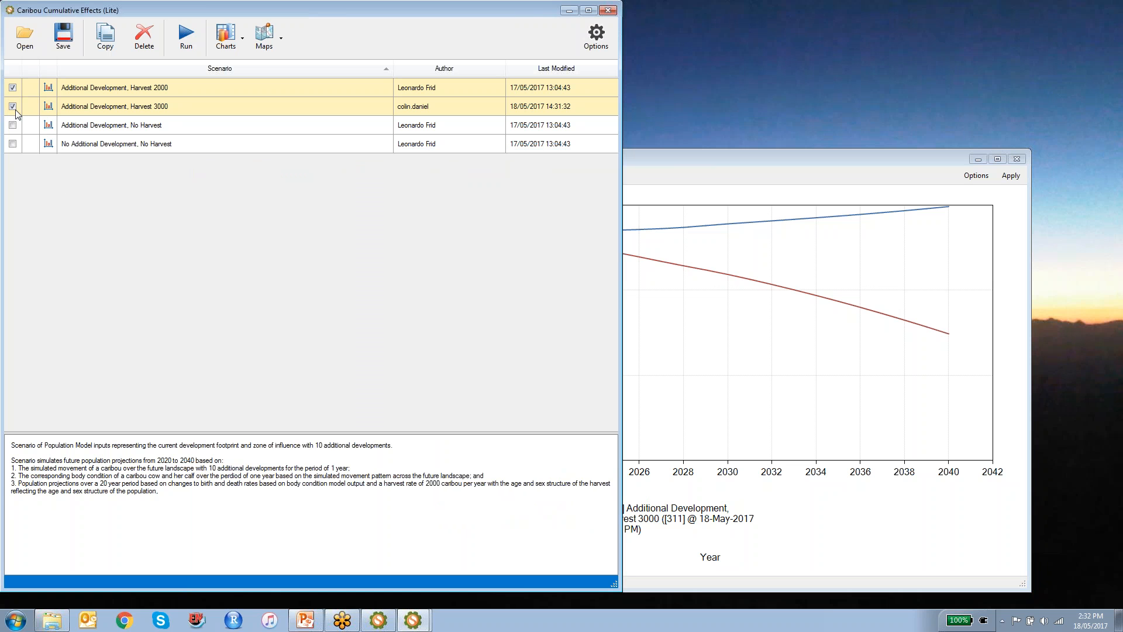
pyautogui.click(658, 156)
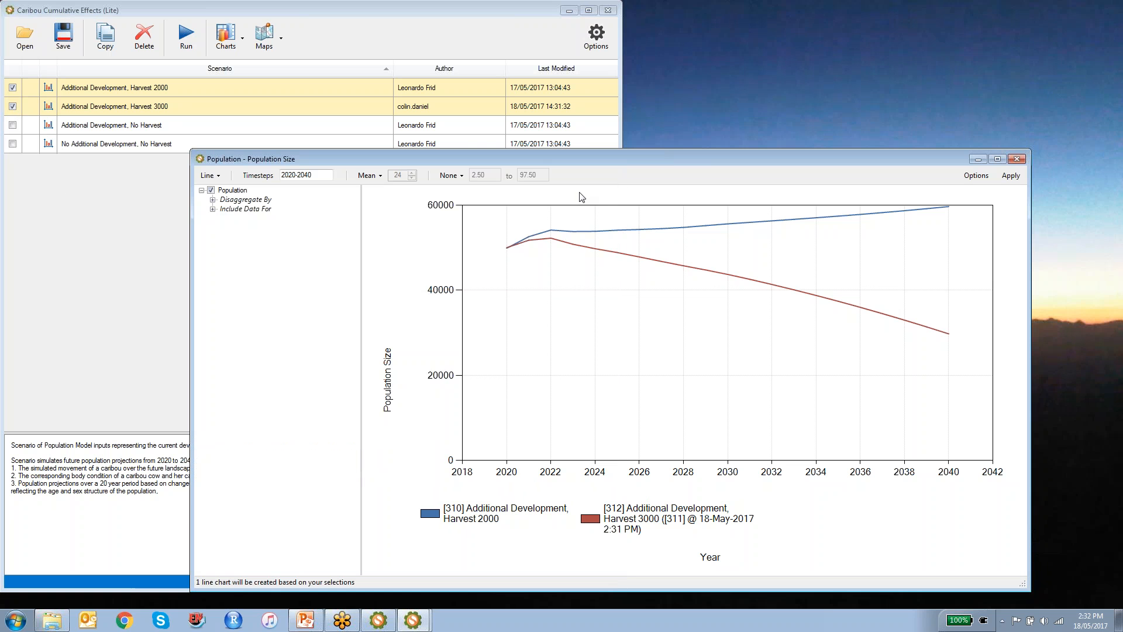
pyautogui.moveTo(192, 150); pyautogui.dragTo(419, 166)
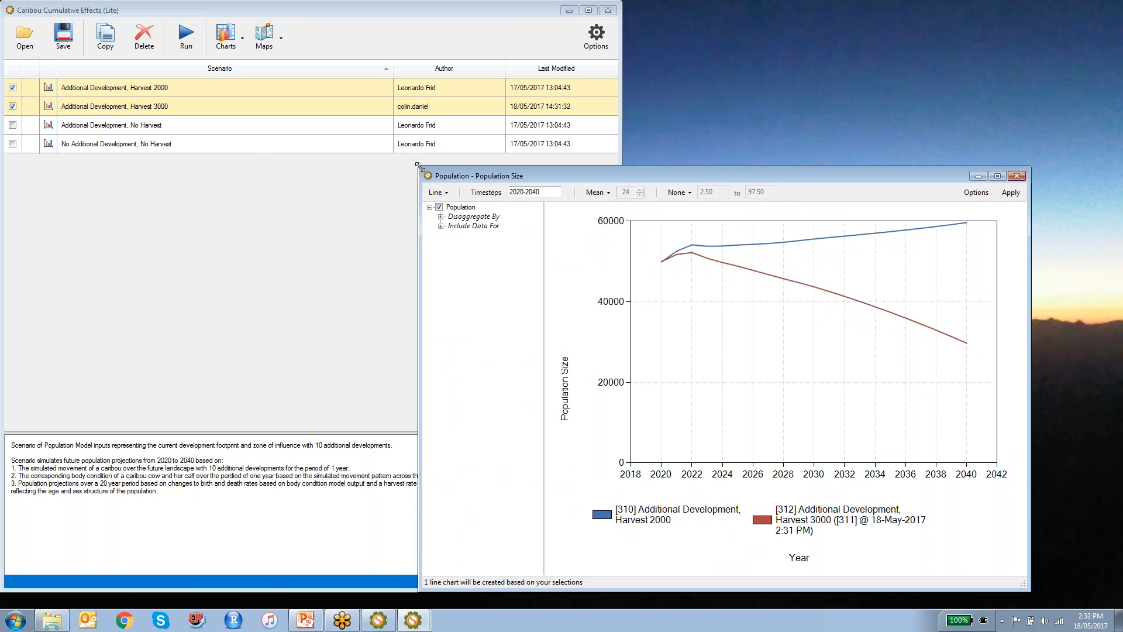
pyautogui.click(1018, 174)
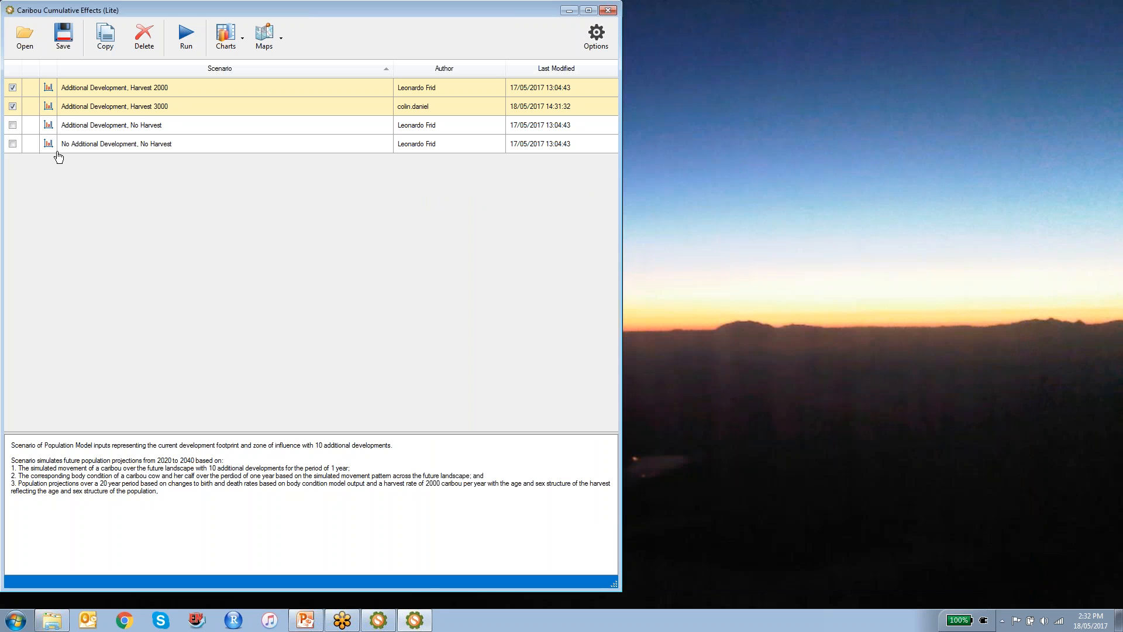
# - Duplicate only the Additional Development, Harvest 3000 scenario and rename the copy Additional Development, Harvest 3000 (Bull: Cow Ratio of 4:1)
pyautogui.click(13, 88)
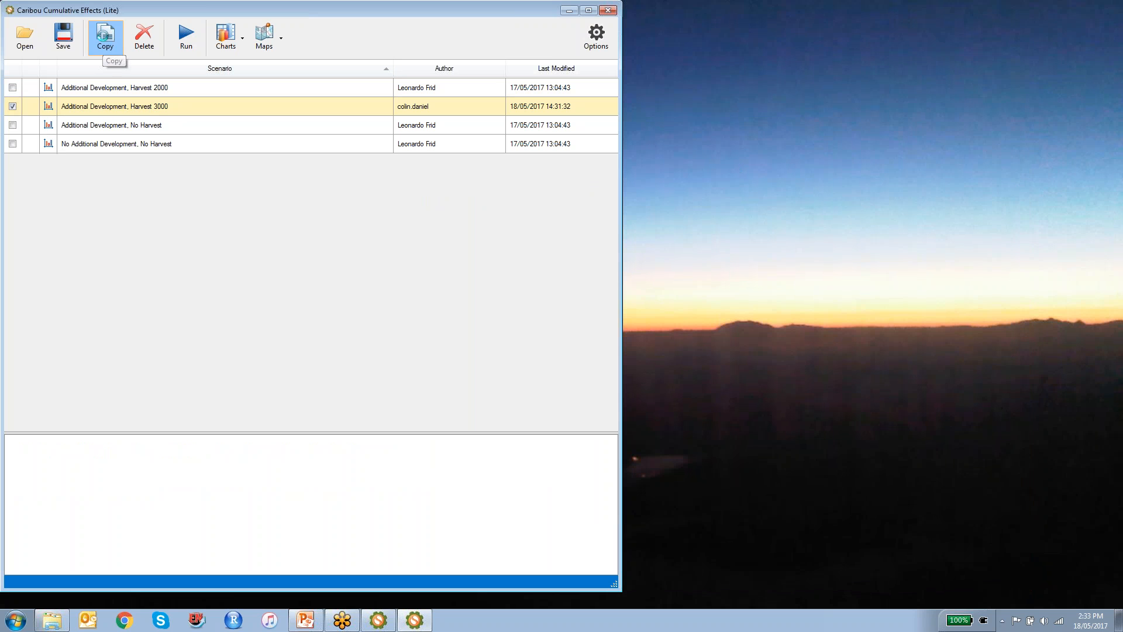
pyautogui.click(107, 37)
pyautogui.doubleClick(125, 125)
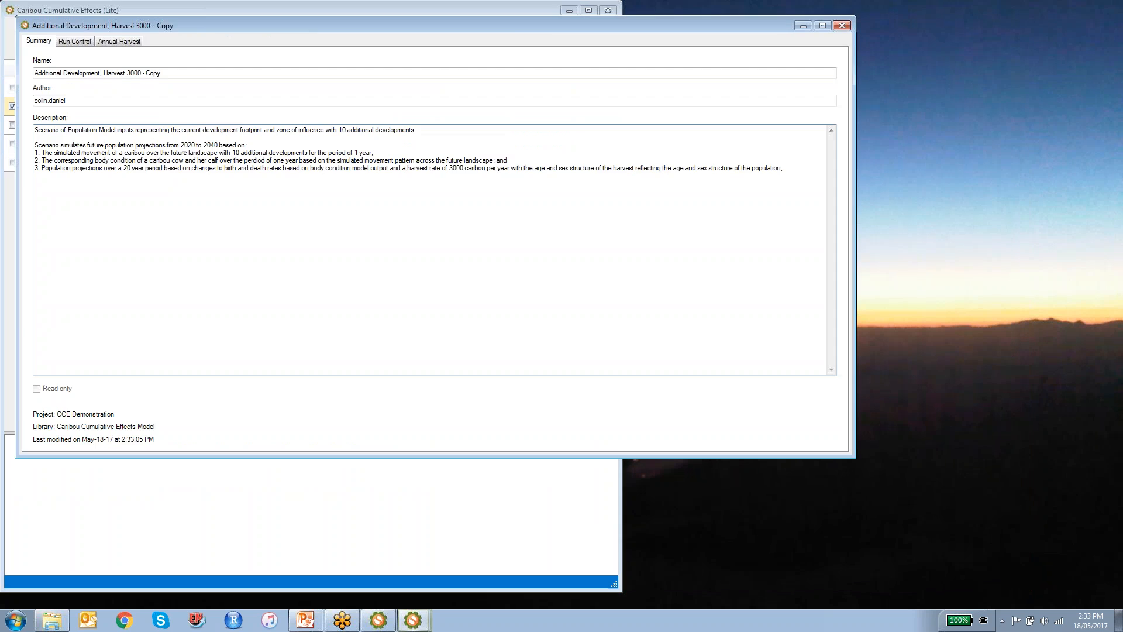
pyautogui.moveTo(141, 73); pyautogui.dragTo(250, 89)
pyautogui.press('BackSpace')
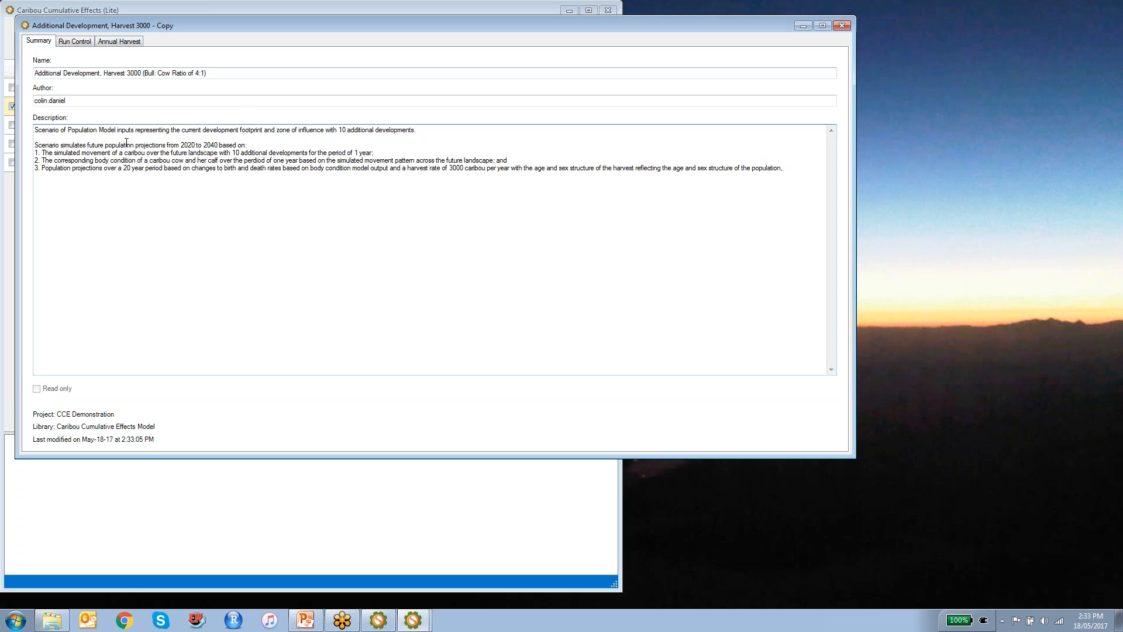
# - Show the Sex column in the copied scenario's annual harvest table
pyautogui.click(124, 44)
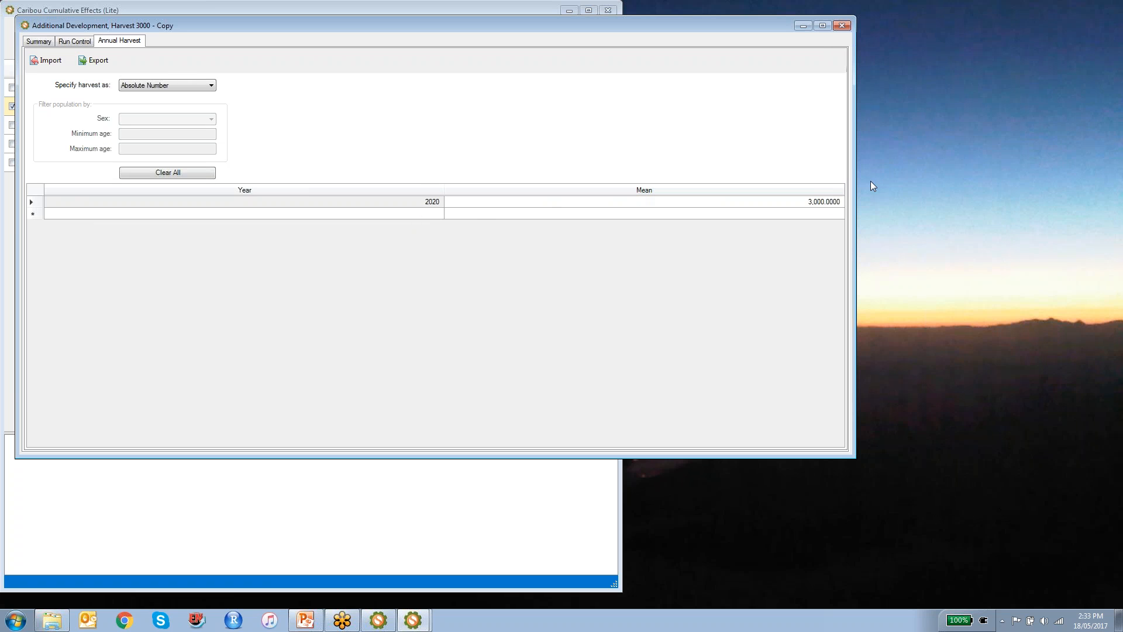
pyautogui.rightClick(480, 204)
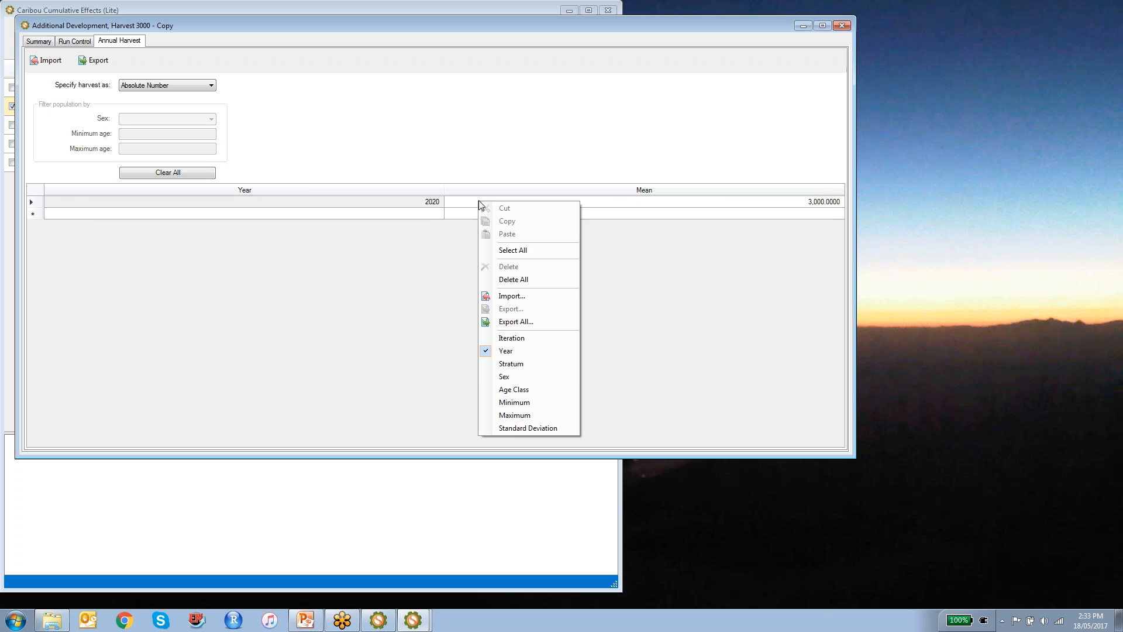
pyautogui.click(509, 377)
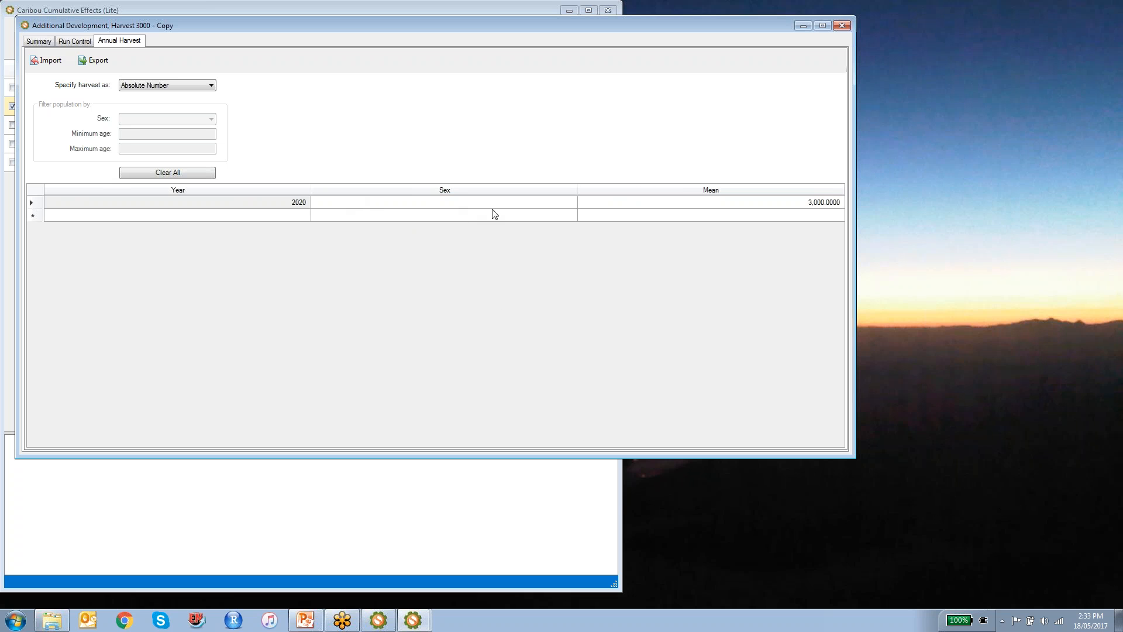
# - Set the sex of the 2020 harvest row to Male and its mean to 500
pyautogui.click(539, 206)
pyautogui.click(569, 203)
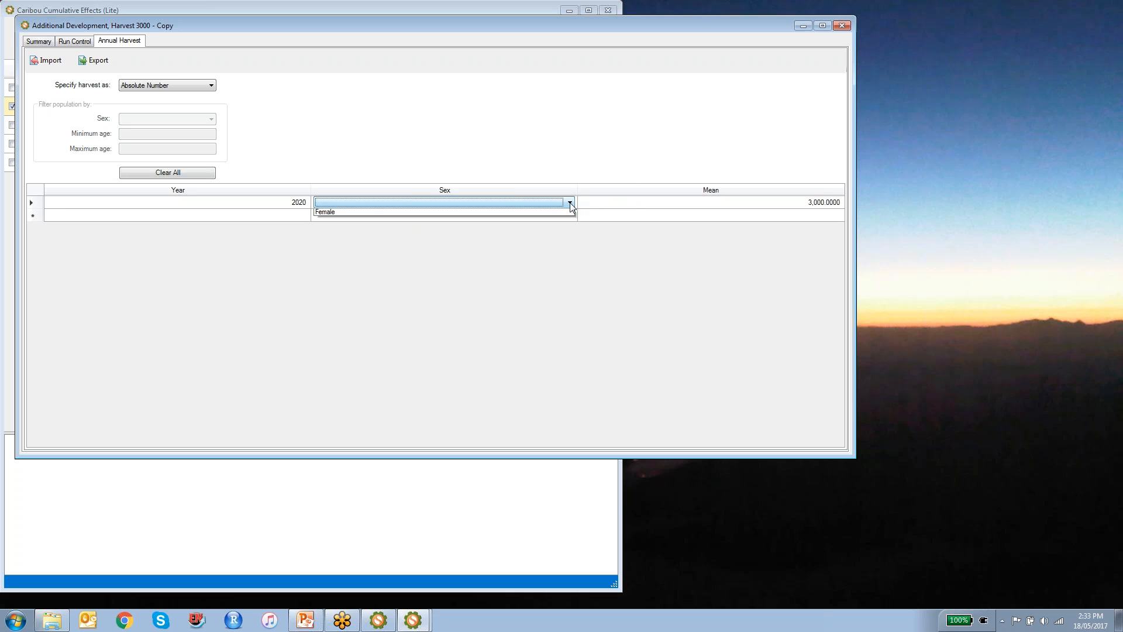
pyautogui.click(347, 213)
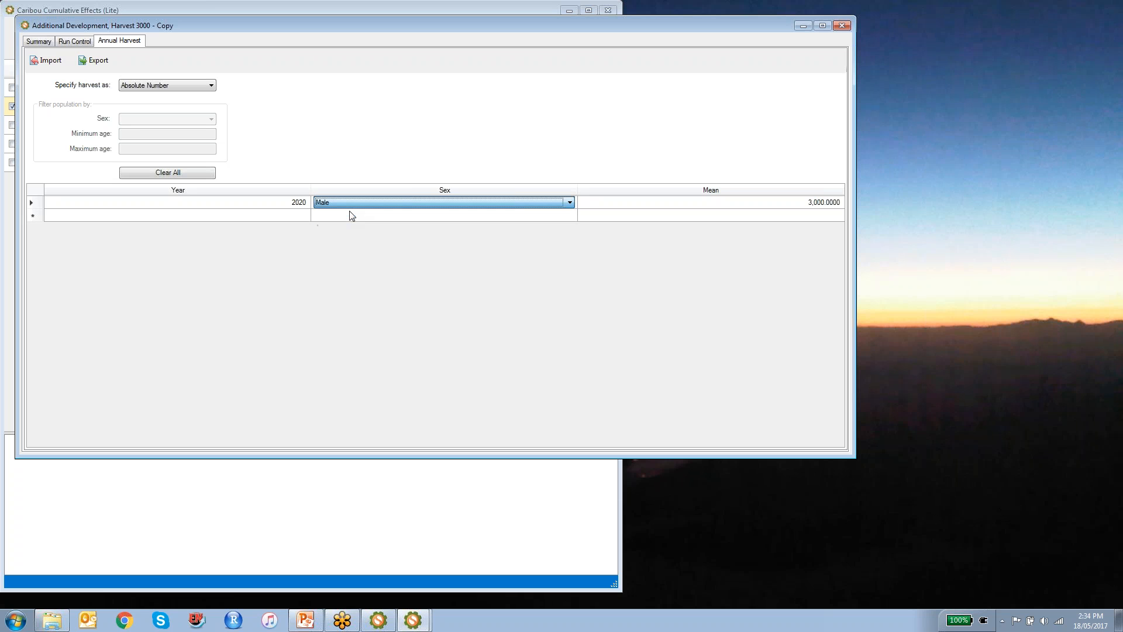
pyautogui.click(806, 204)
pyautogui.write('5')
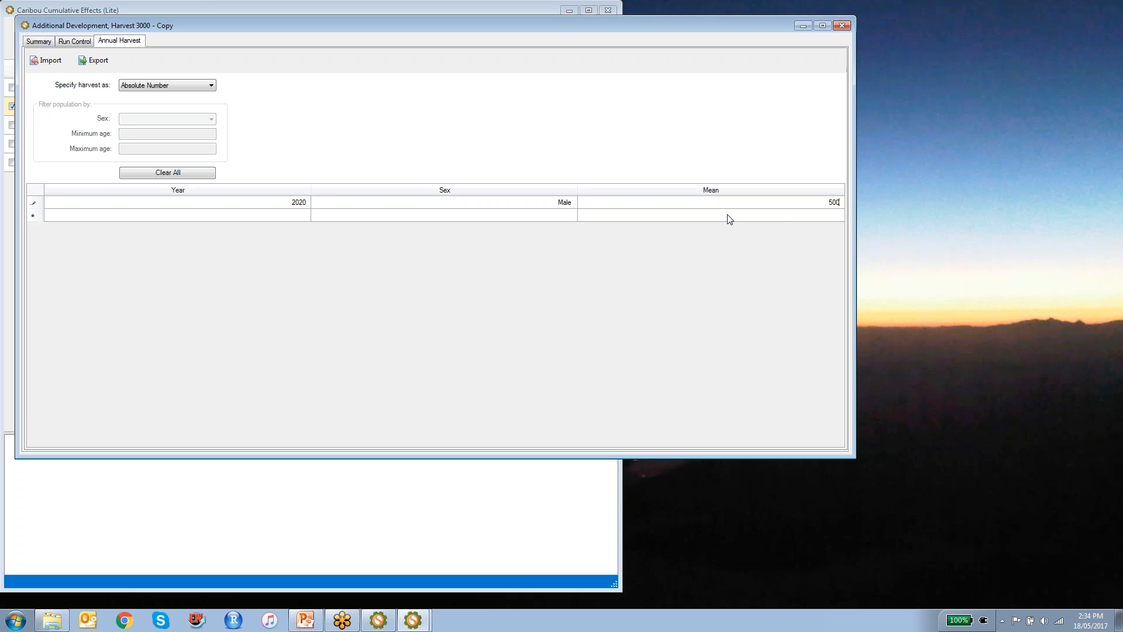
pyautogui.click(559, 217)
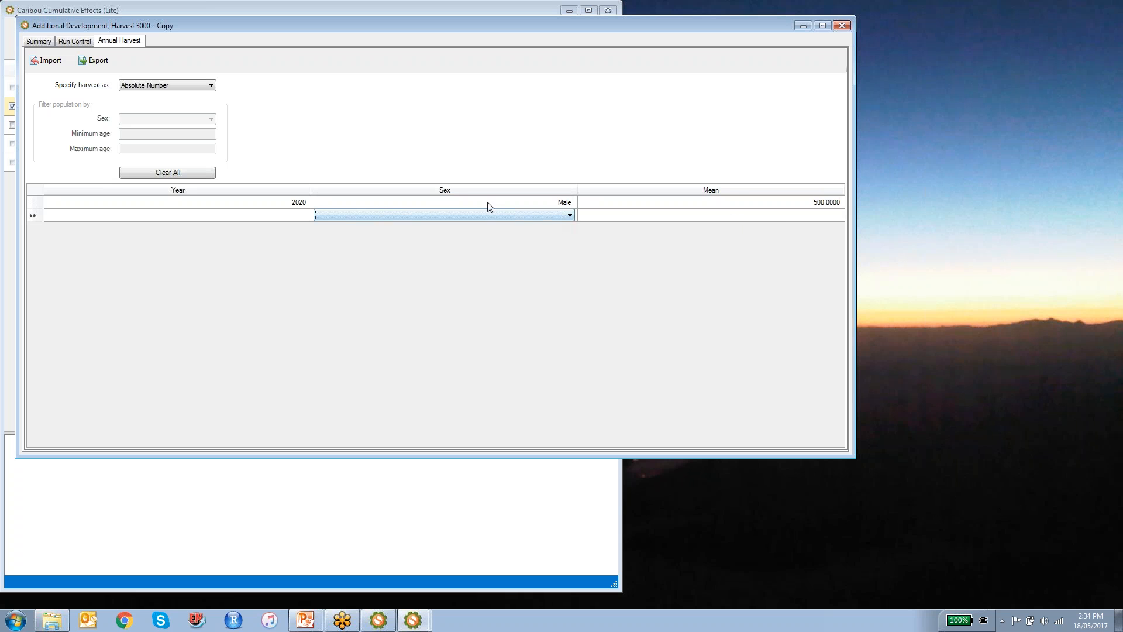
# - Add a second harvest row for year 2020 with sex Female and a mean of 250
pyautogui.click(285, 218)
pyautogui.write('2020')
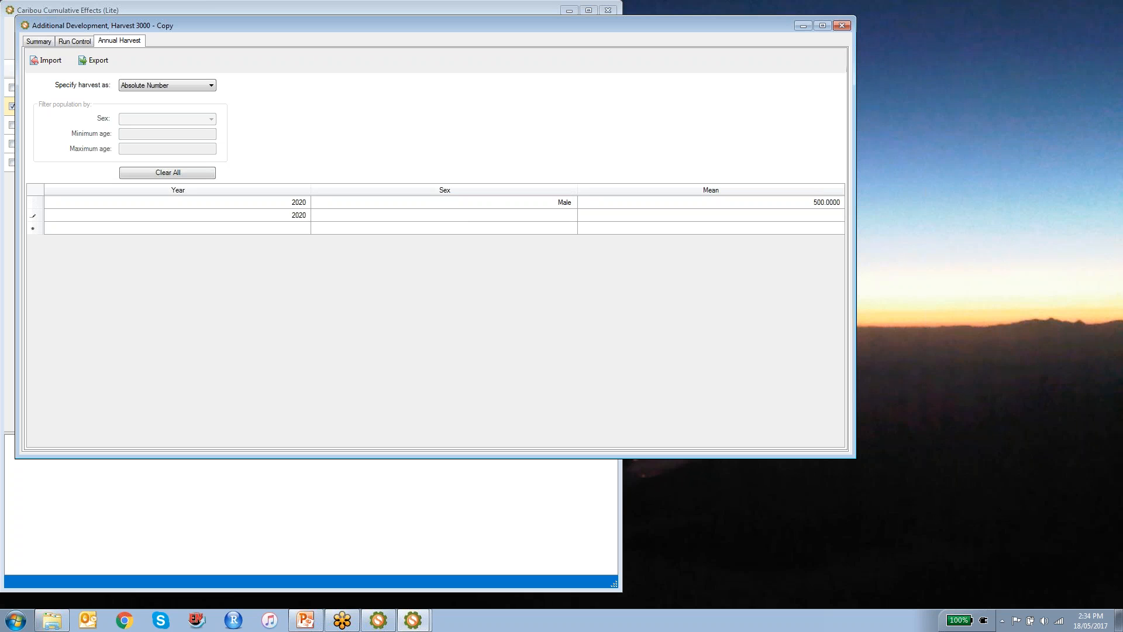
pyautogui.click(568, 212)
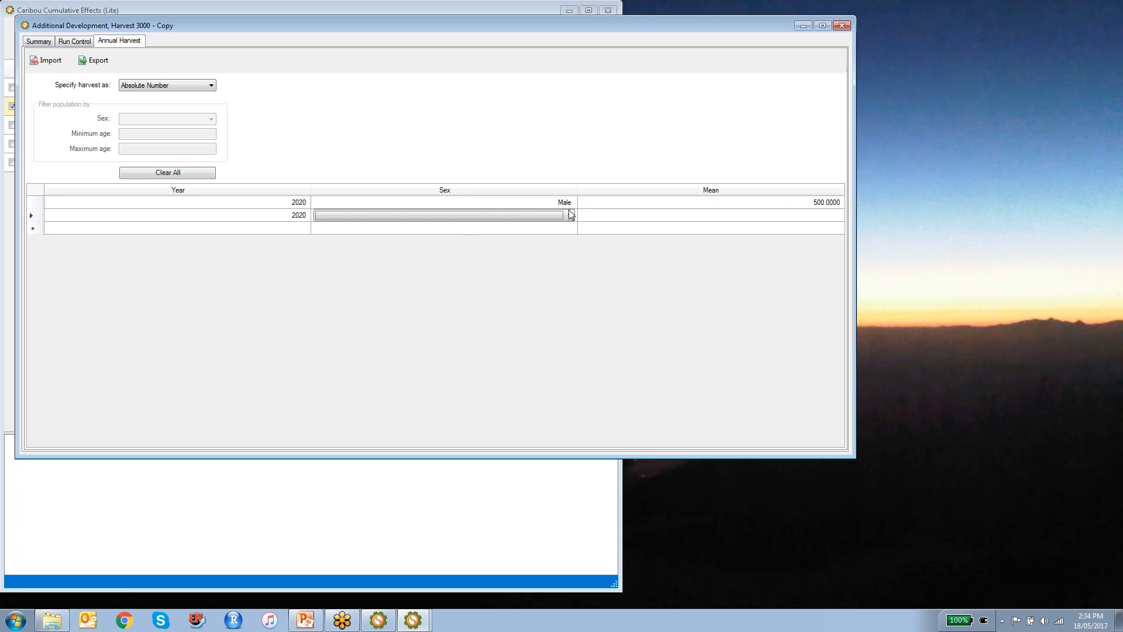
pyautogui.click(571, 216)
pyautogui.click(358, 225)
pyautogui.click(568, 217)
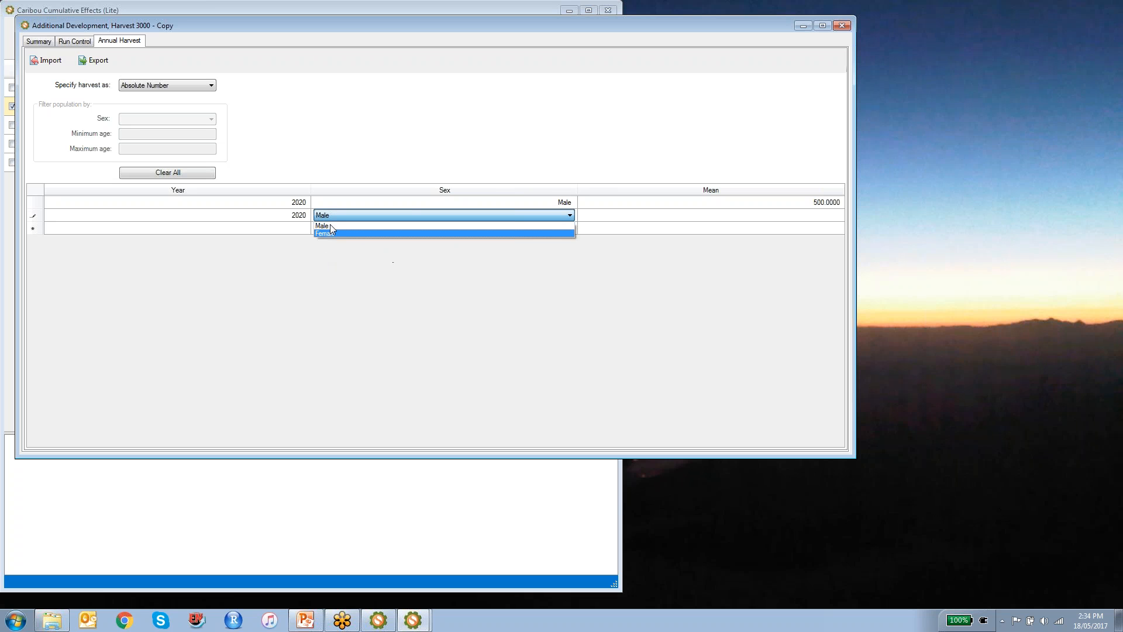
pyautogui.click(330, 233)
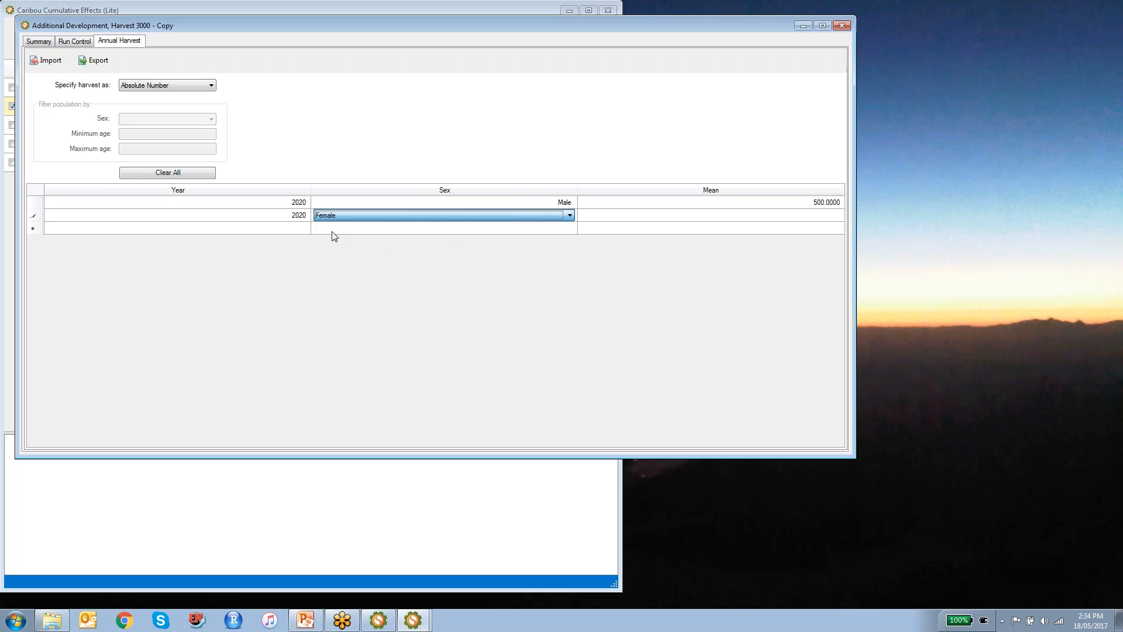
pyautogui.click(805, 216)
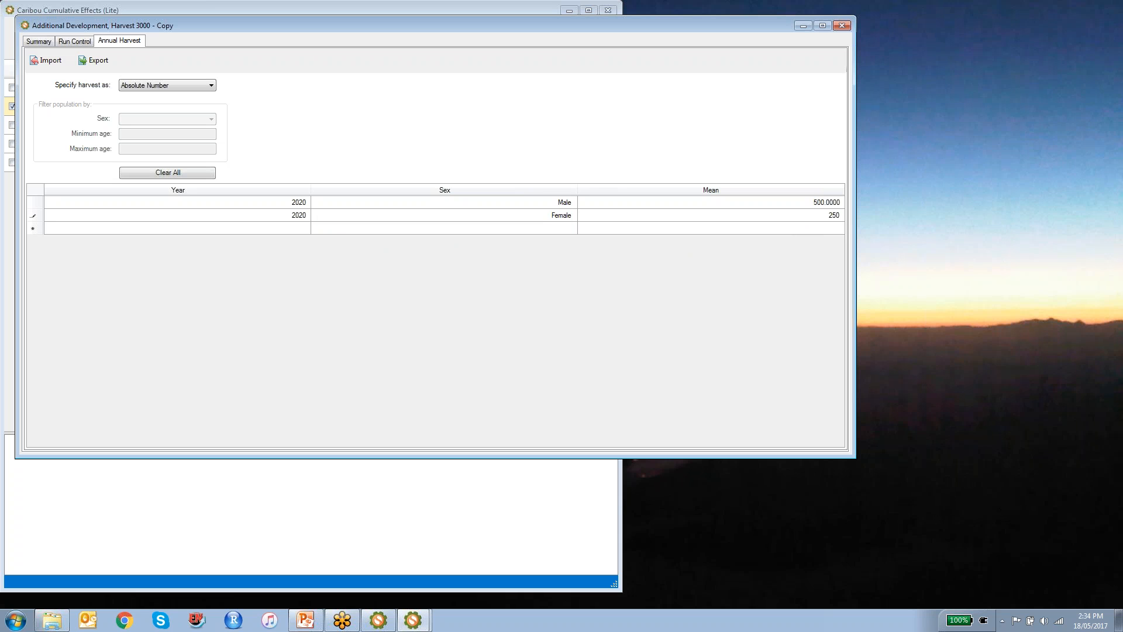
pyautogui.press('Tab')
# - Replace the mean harvest values in both the Male and Female rows for 2020
pyautogui.click(808, 208)
pyautogui.write('25')
pyautogui.press('Tab')
pyautogui.click(806, 217)
pyautogui.write('50')
pyautogui.press('Tab')
# - Check the scenario's summary, close the scenario, and save the changes to the library
pyautogui.click(843, 26)
pyautogui.click(39, 41)
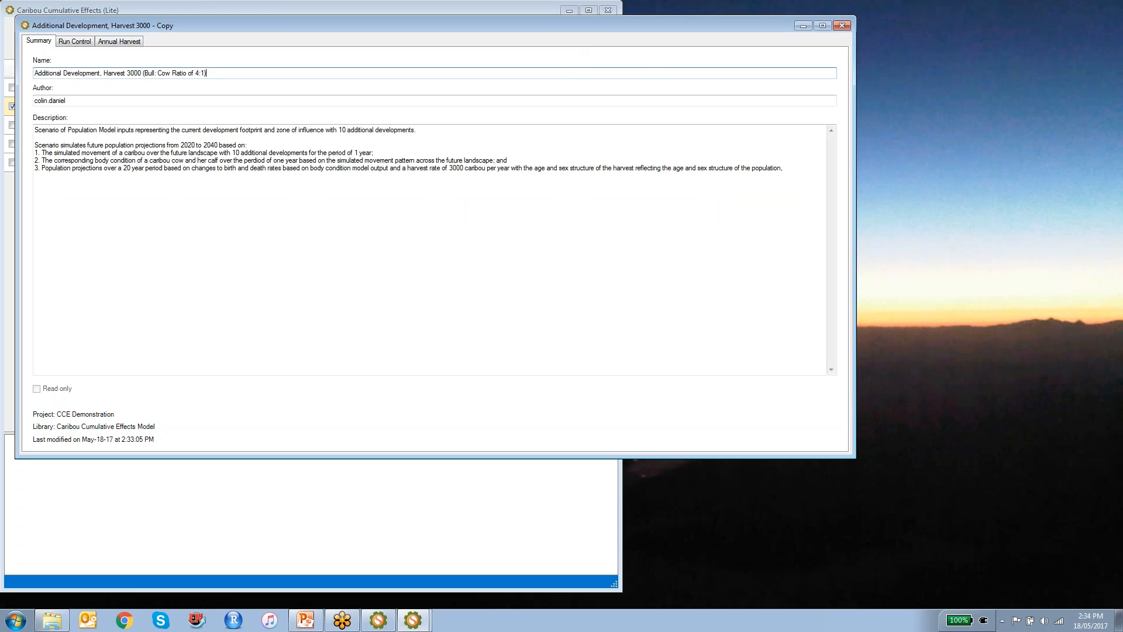
pyautogui.click(841, 27)
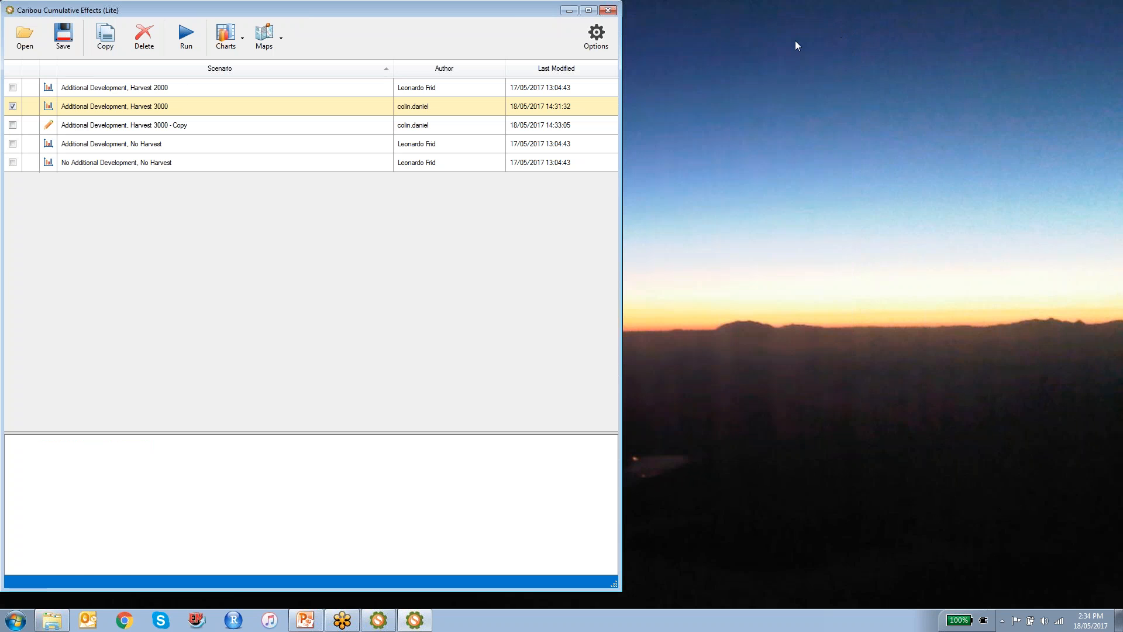
pyautogui.click(62, 36)
# - Run only the Additional Development, Harvest 3000 (Bull: Cow Ratio of 4:1) scenario
pyautogui.click(13, 106)
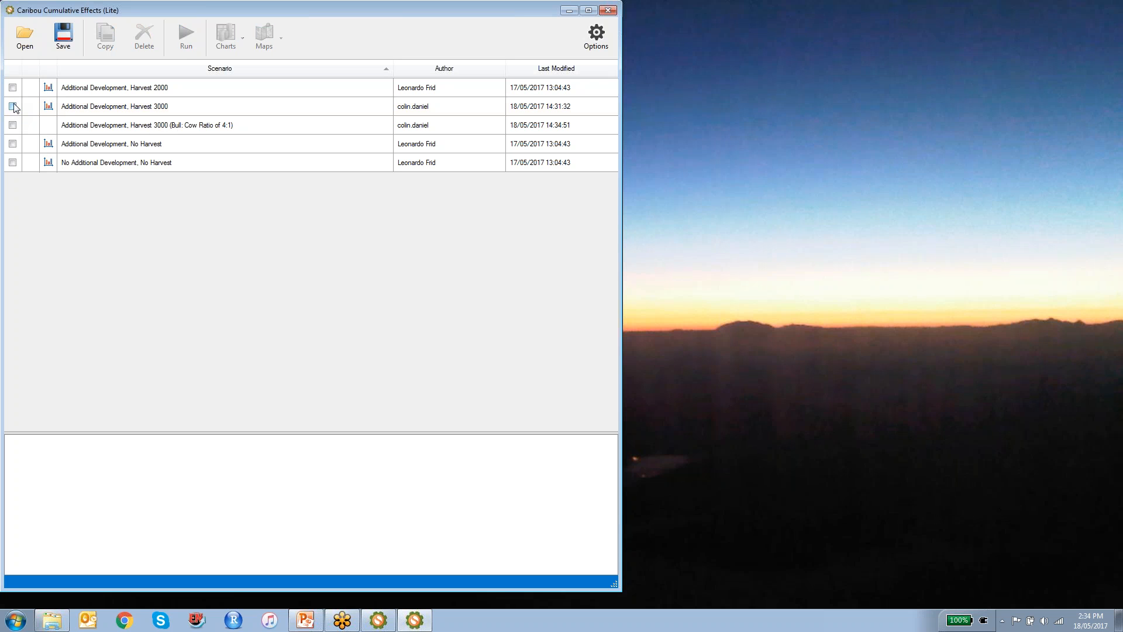
pyautogui.click(11, 126)
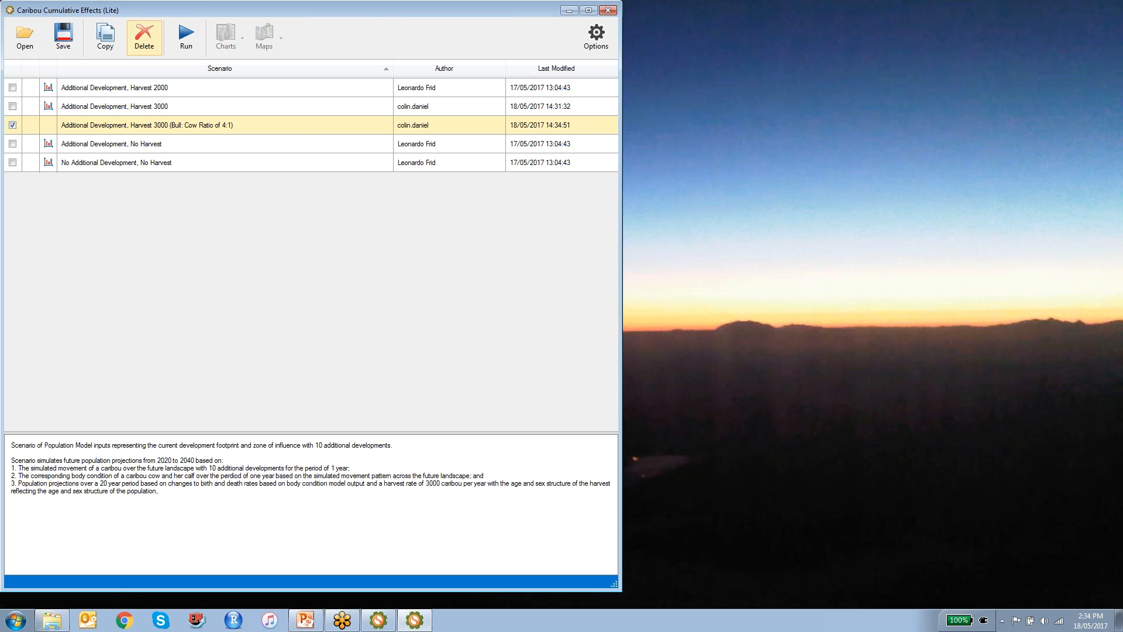
pyautogui.click(187, 34)
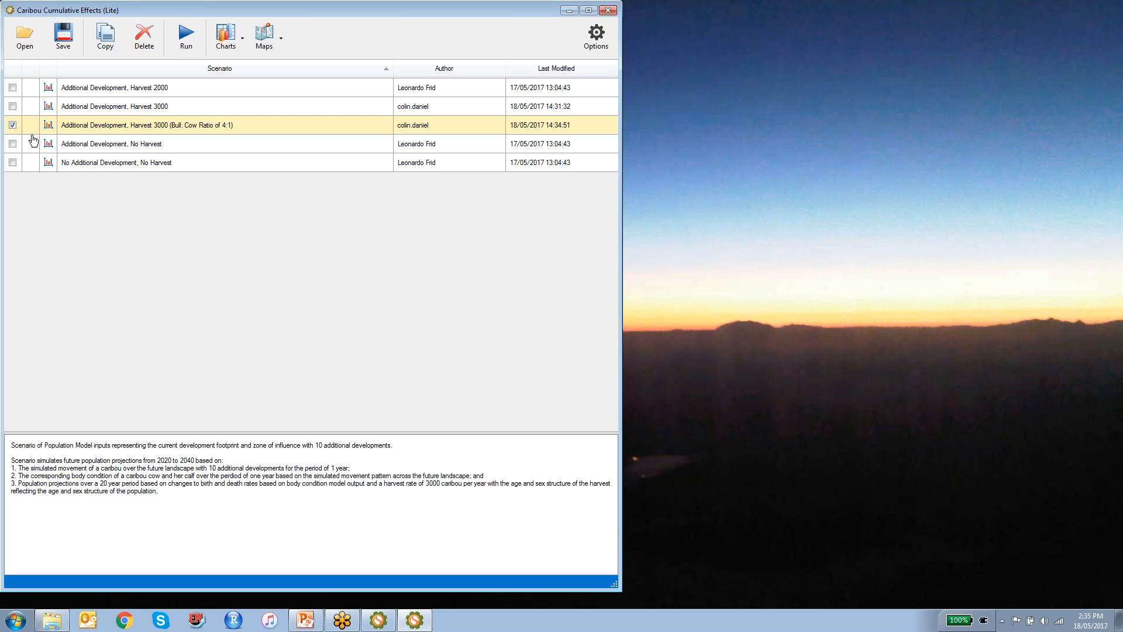
# - Compare the Harvest 3000 and Harvest 3000 (Bull: Cow Ratio of 4:1) scenarios in the Population Size chart
pyautogui.click(13, 108)
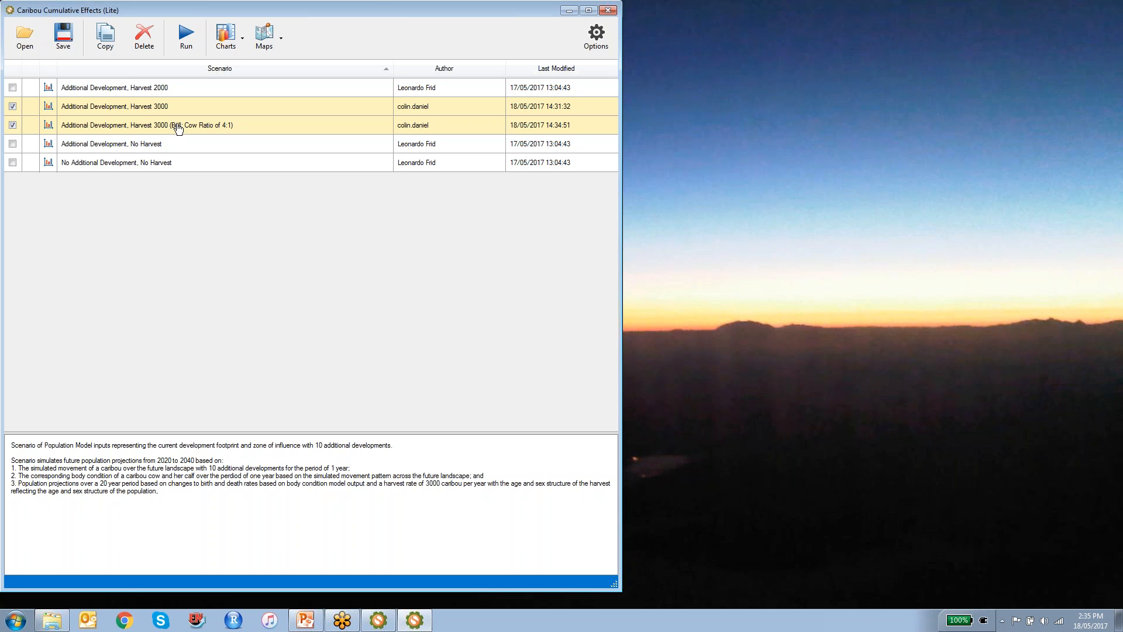
pyautogui.click(243, 39)
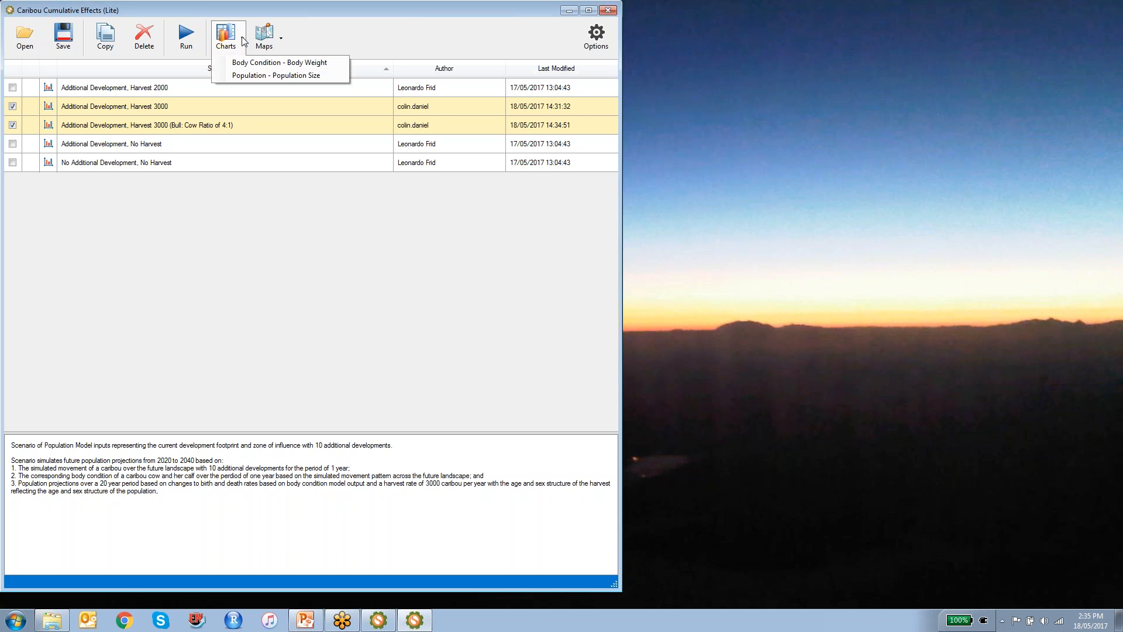
pyautogui.click(249, 75)
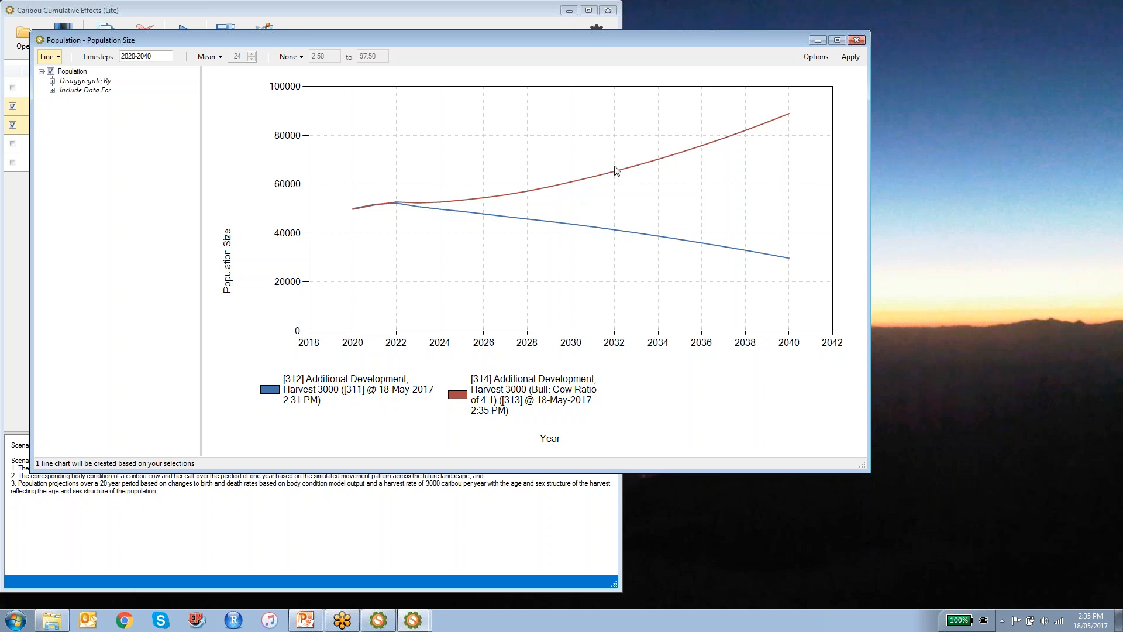
# - Apply a percentile range of 2.50 to 97.50 to the Population Size chart, compare both scenarios, and close the chart
pyautogui.click(301, 58)
pyautogui.click(310, 98)
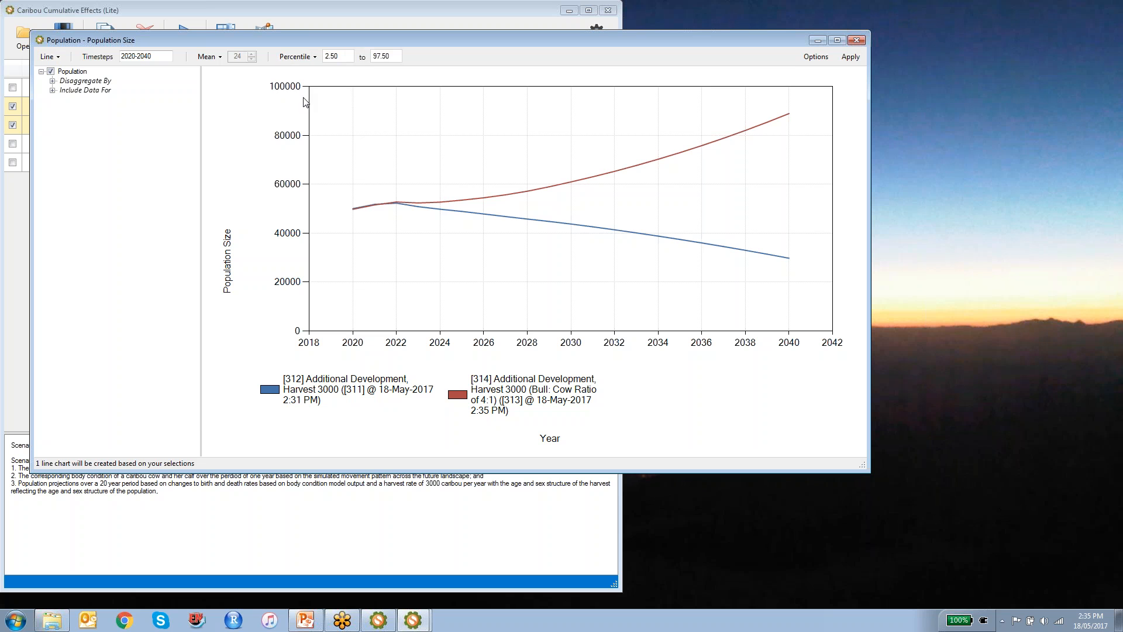
pyautogui.click(855, 60)
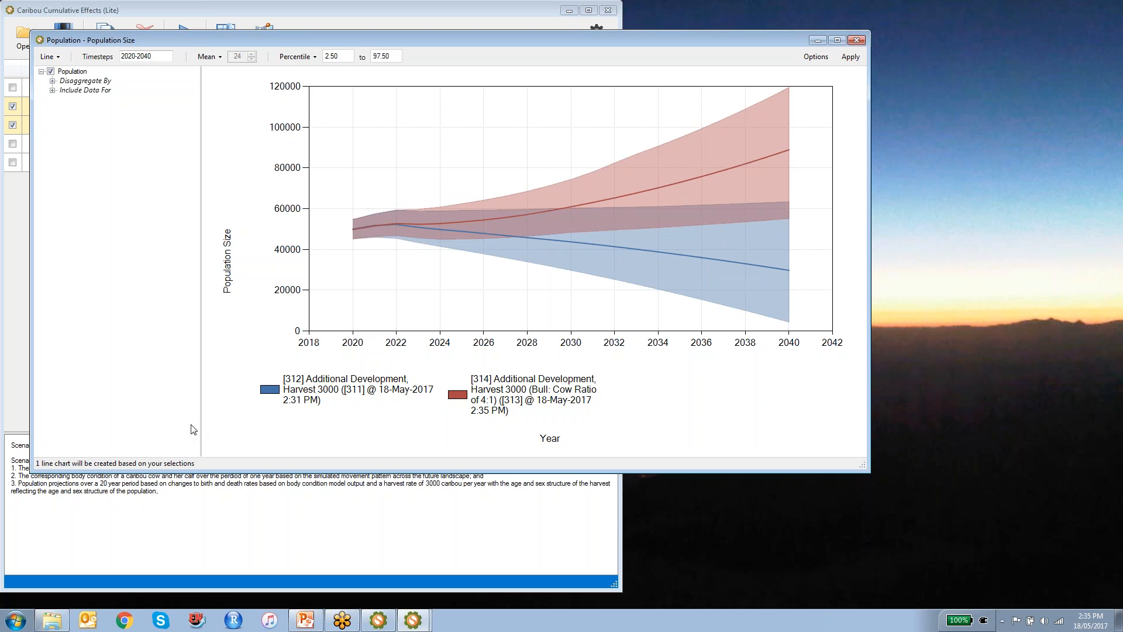
pyautogui.moveTo(256, 36); pyautogui.dragTo(394, 67)
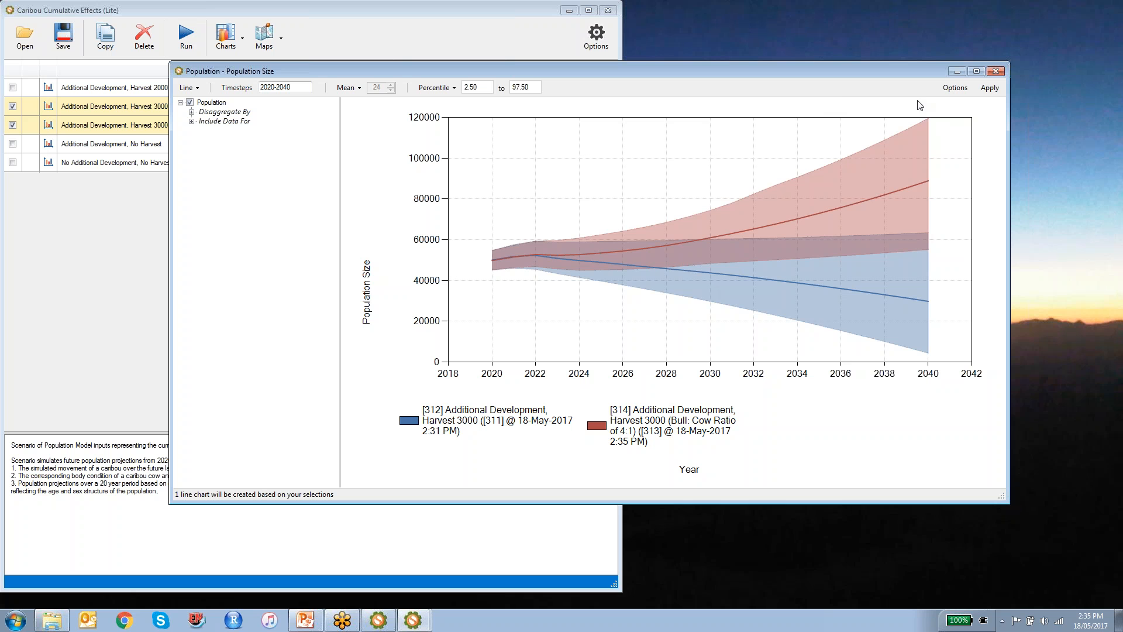
pyautogui.click(996, 71)
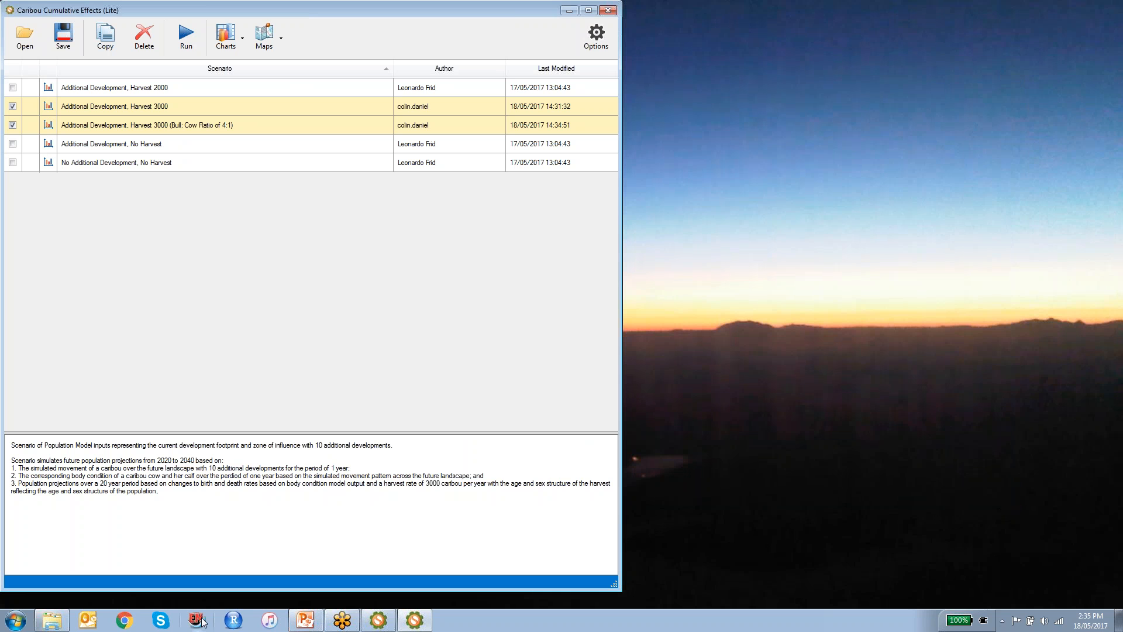
# - Switch to Chrome and open the apexrms.com website
pyautogui.click(124, 621)
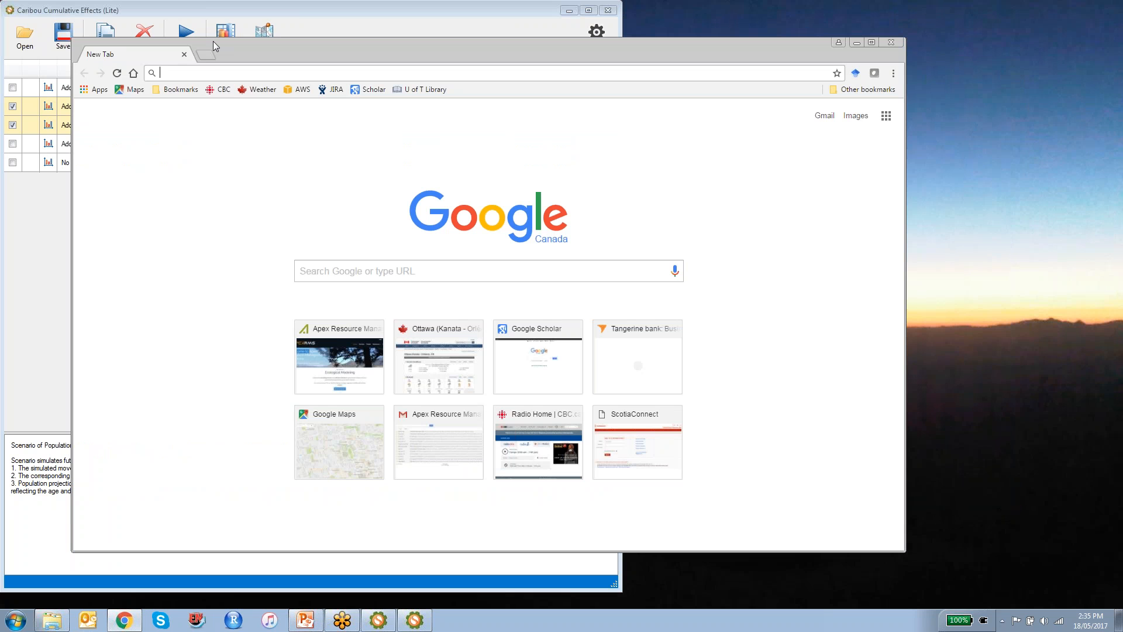
pyautogui.write('apexrms.com')
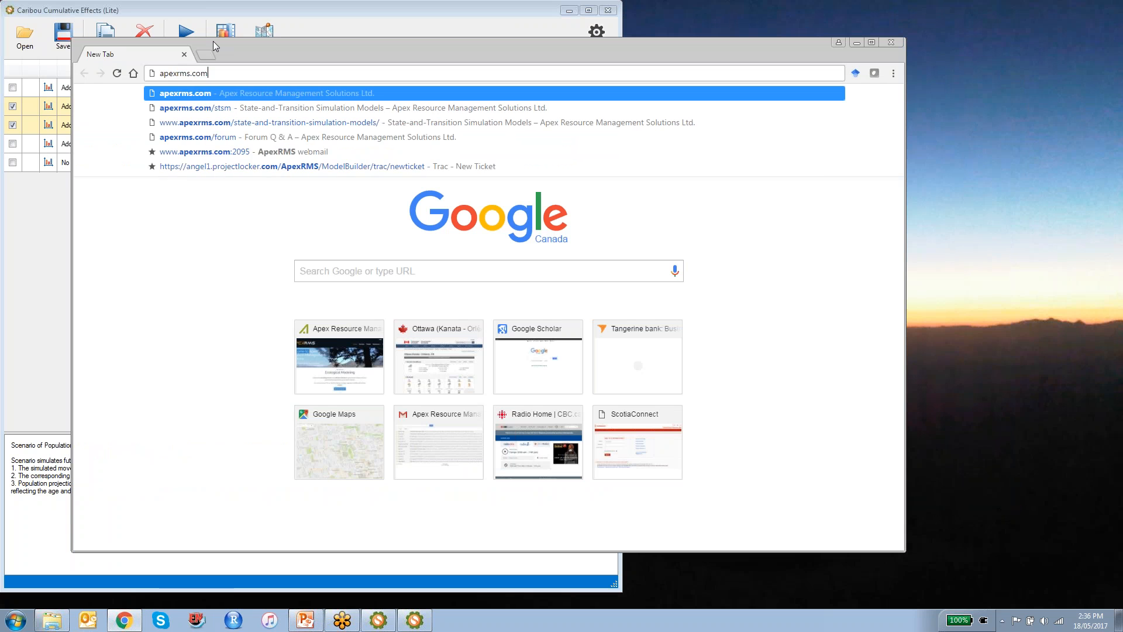
pyautogui.press('Return')
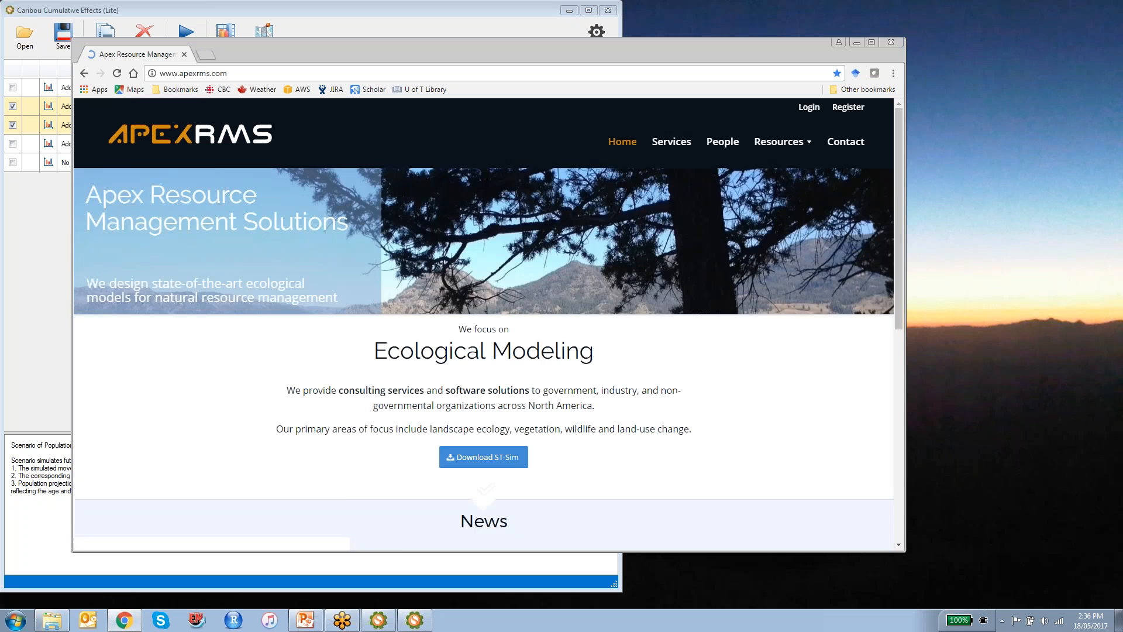
# - Open the Caribou Simulation Model project details and look through the page for the DG-Sim or CCE download
pyautogui.scroll(-8, 254, 397)
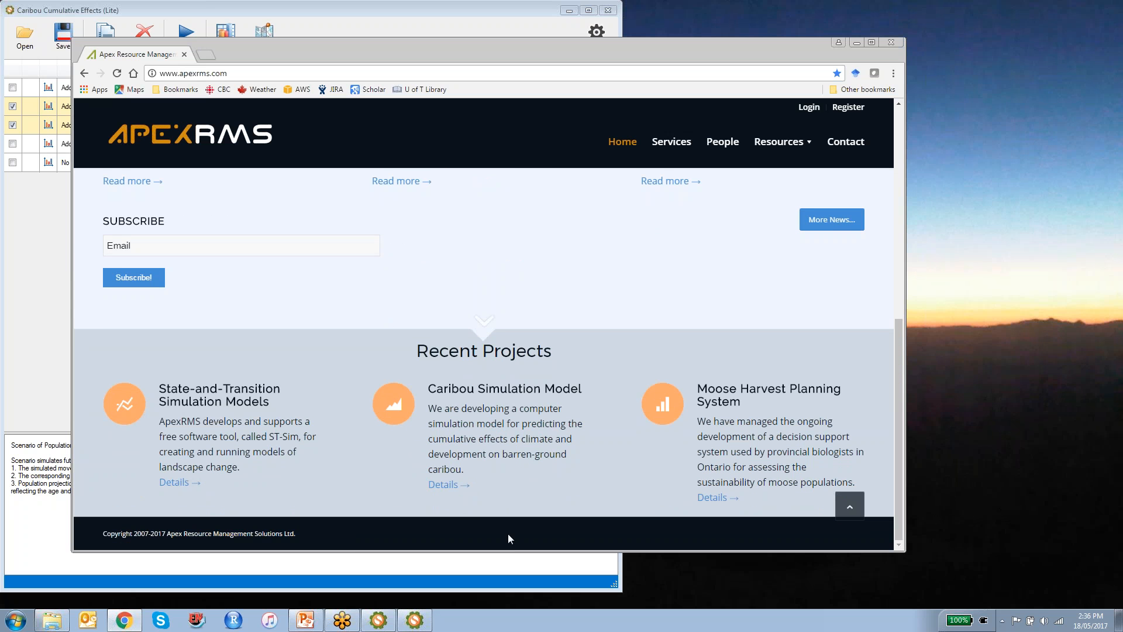
pyautogui.click(439, 485)
pyautogui.scroll(-5, 377, 390)
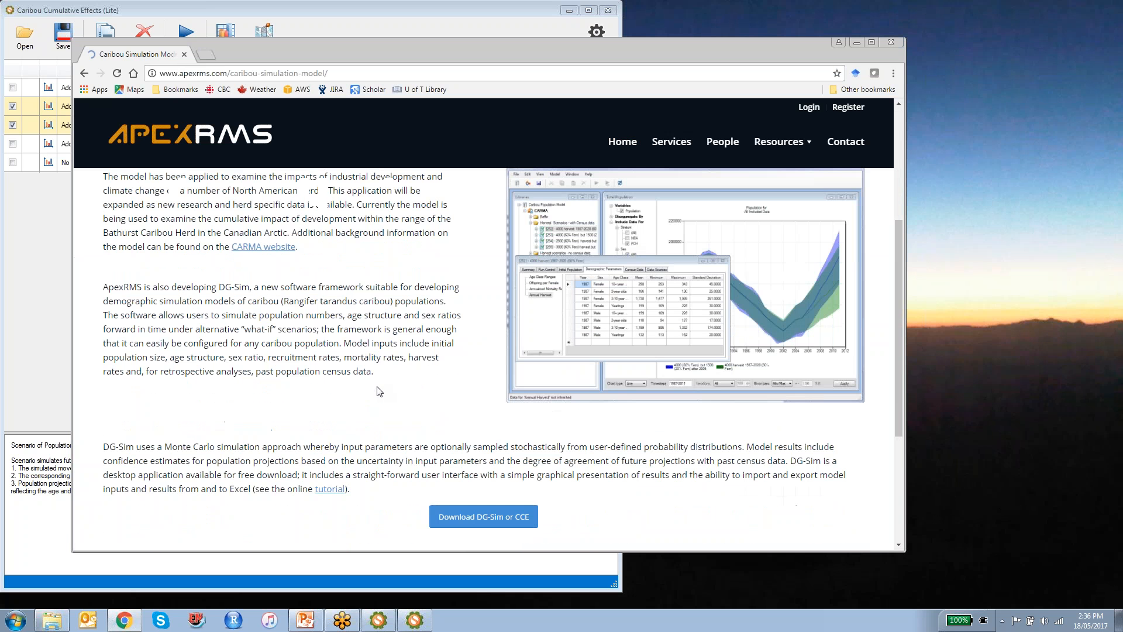
pyautogui.scroll(4, 364, 406)
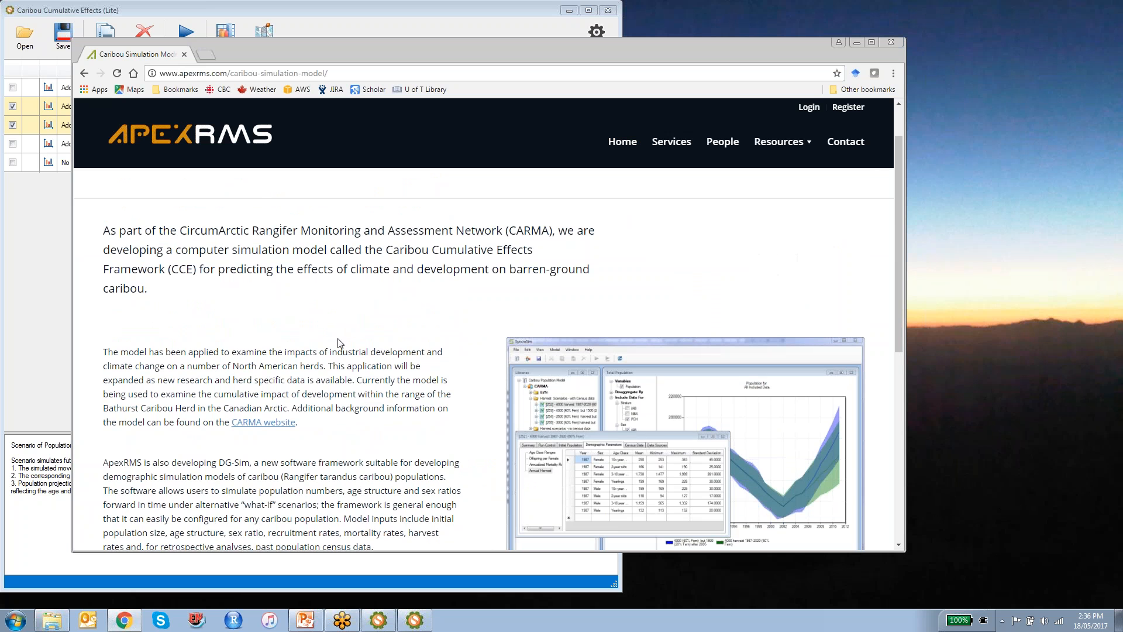
pyautogui.scroll(-2, 224, 456)
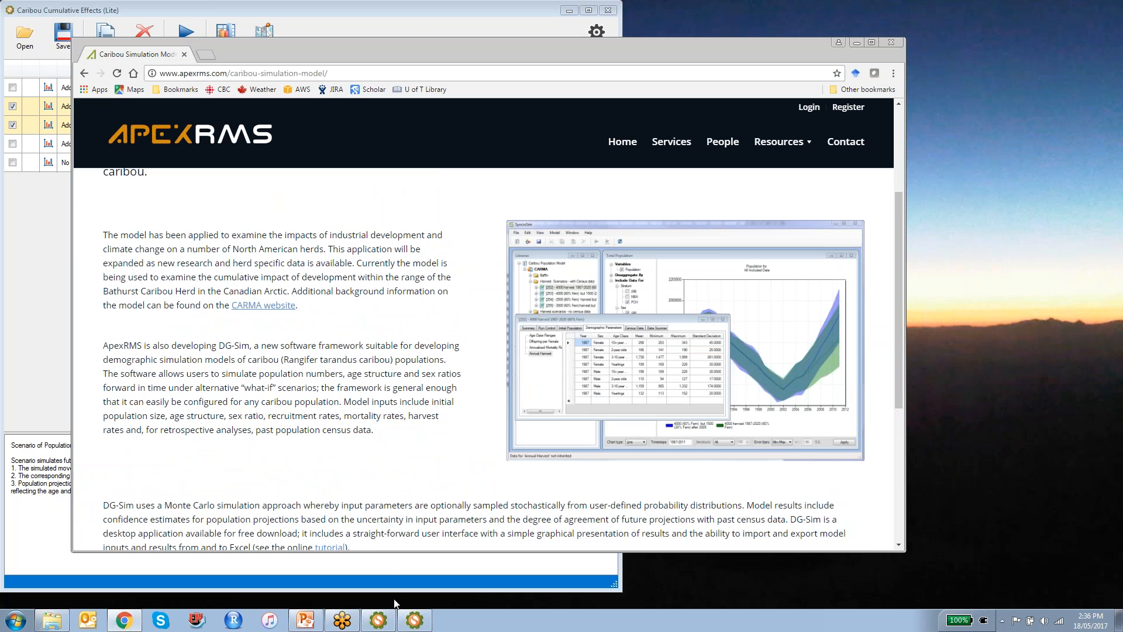
pyautogui.scroll(-2, 399, 516)
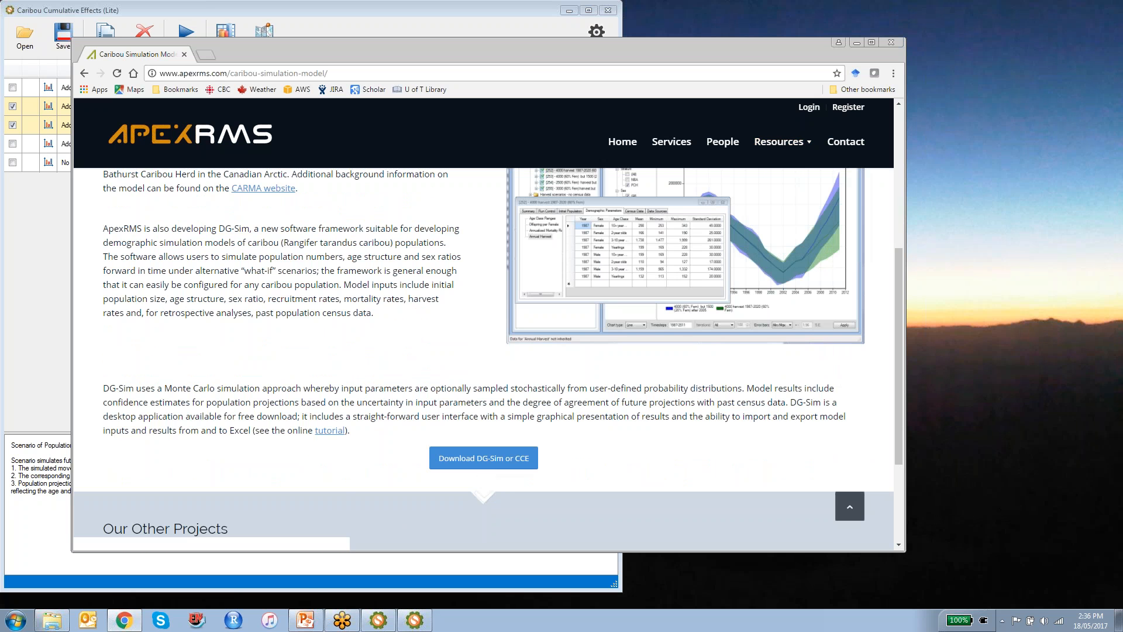